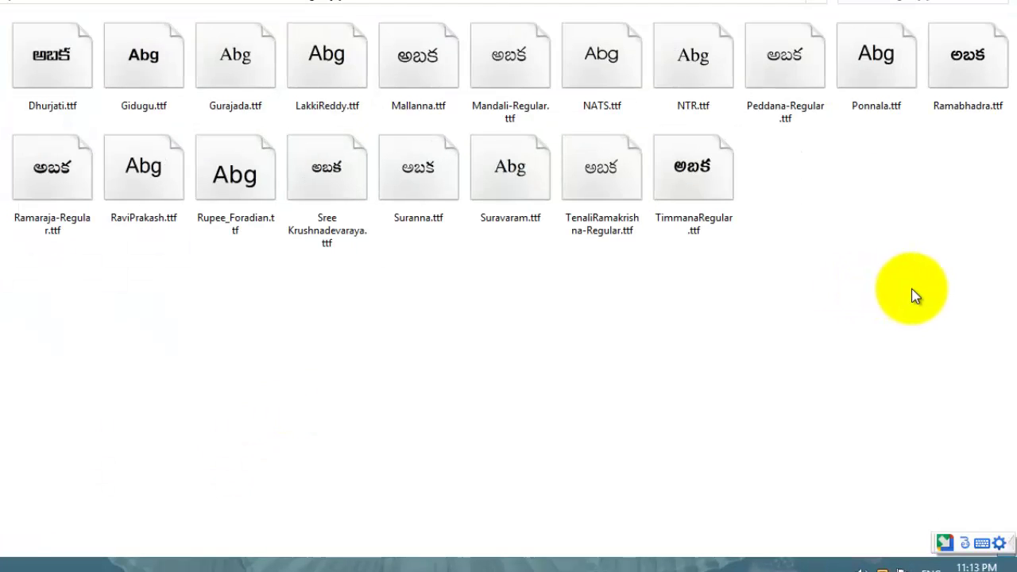
Step: Install all the TTF font files in the Telugu vijayam folder and close the folder window
left_click_drag(974, 280, 79, 26)
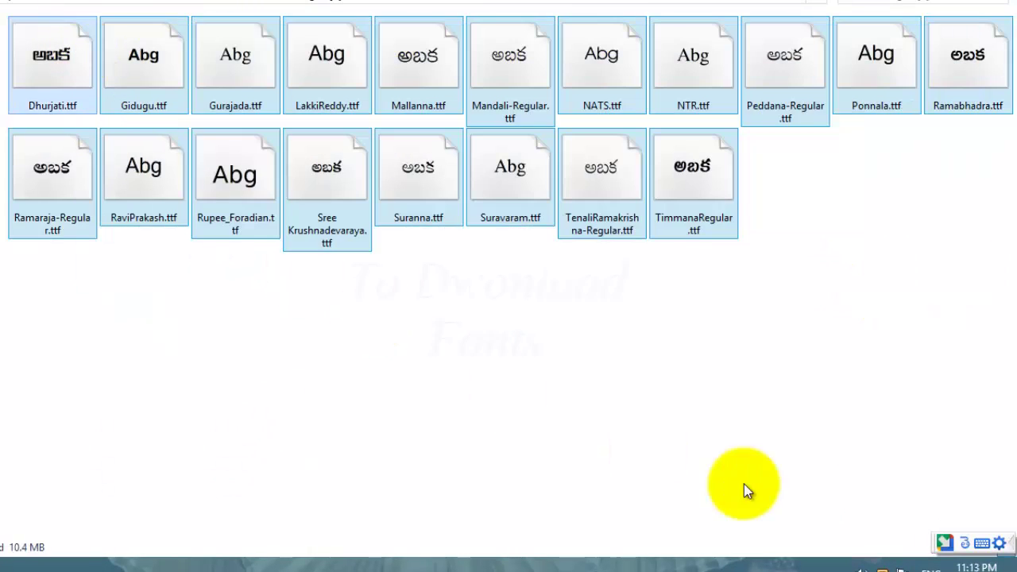
left_click(844, 470)
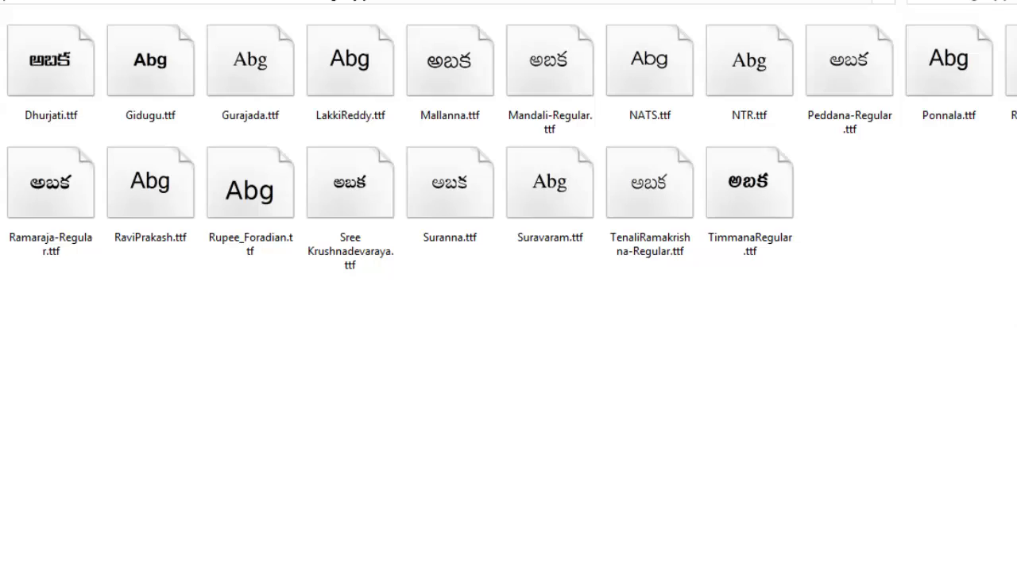
left_click_drag(1011, 320, 57, 62)
right_click(60, 70)
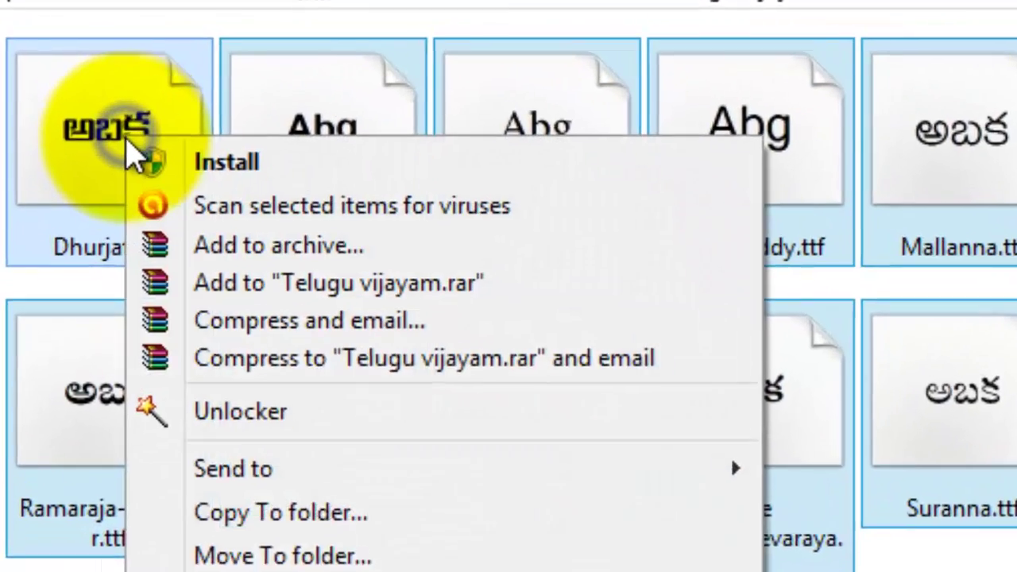
left_click(141, 161)
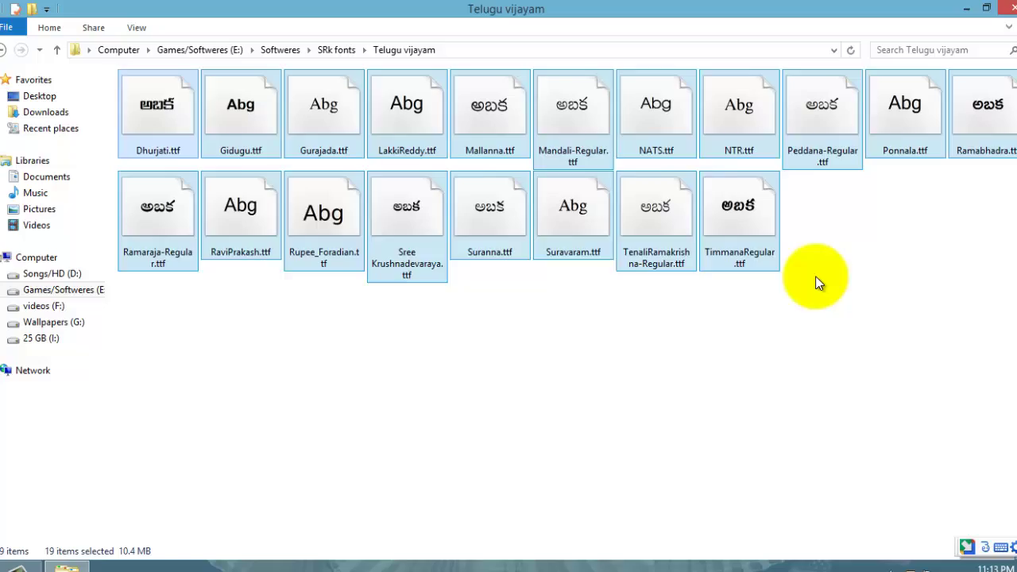
left_click(818, 273)
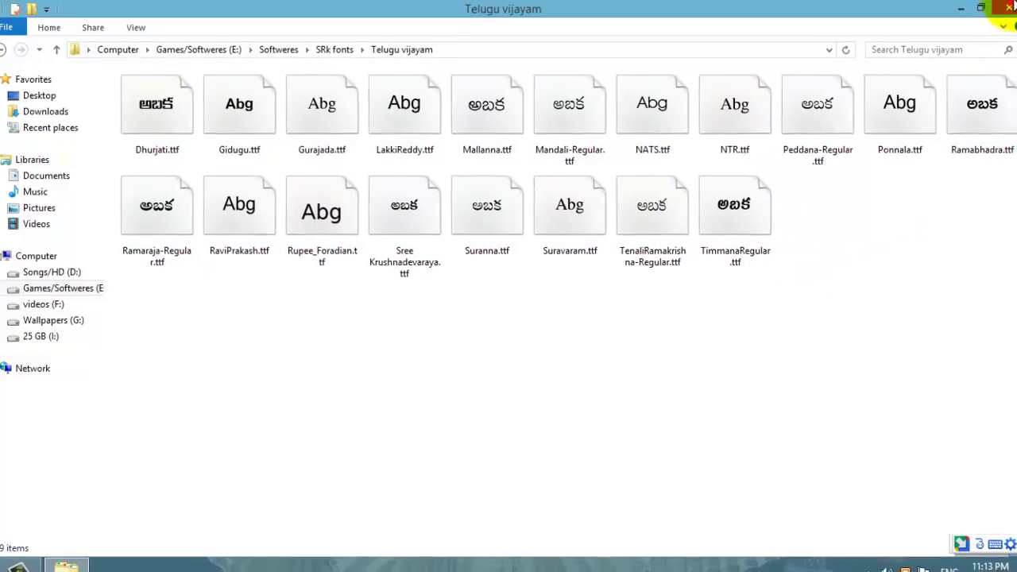
left_click(1008, 7)
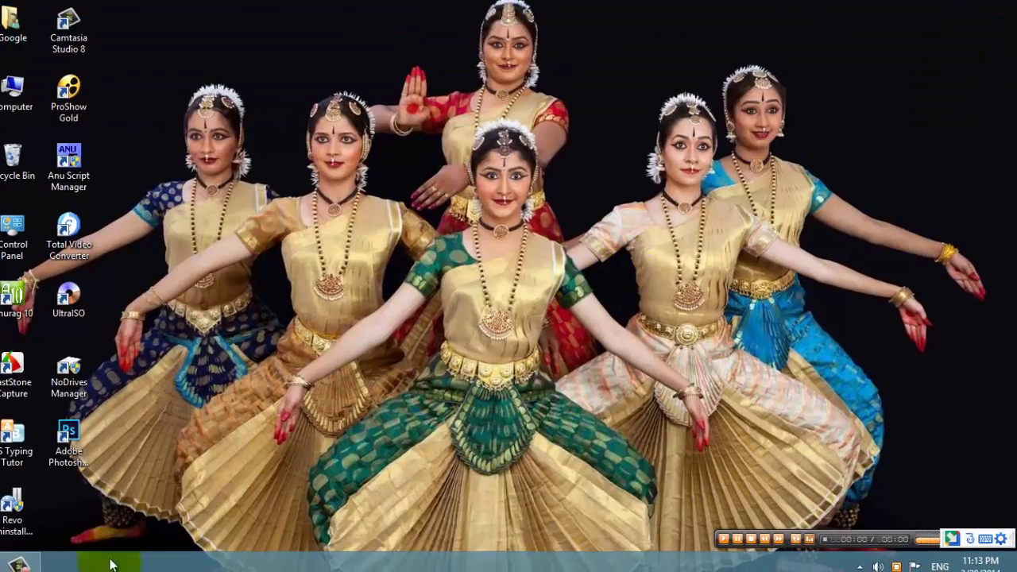
Step: Launch Adobe Photoshop CC and create a new 1366 × 768 pixel document at 72 pixels/inch with a white background
left_click(17, 564)
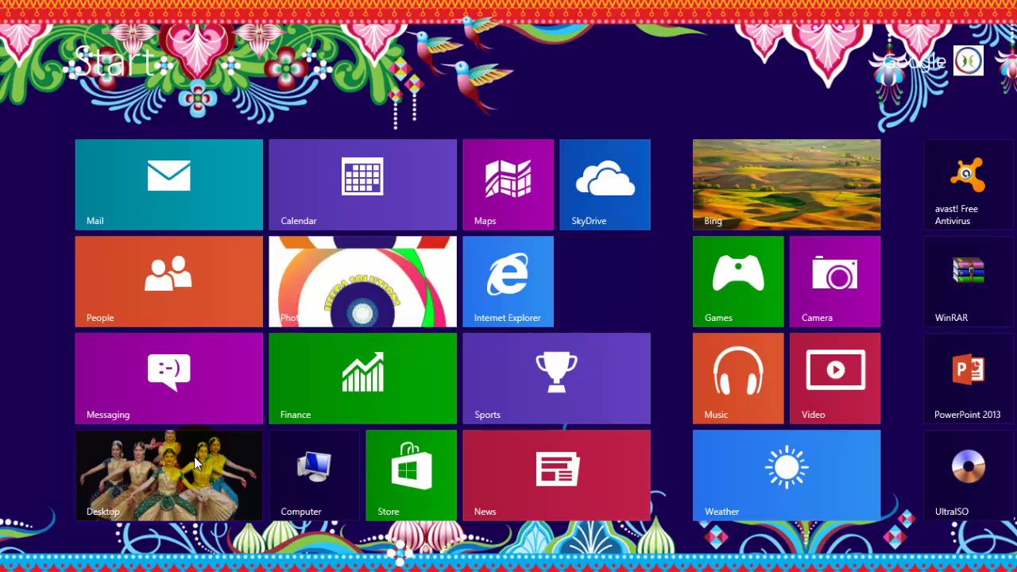
scroll(196, 454, "down", 10)
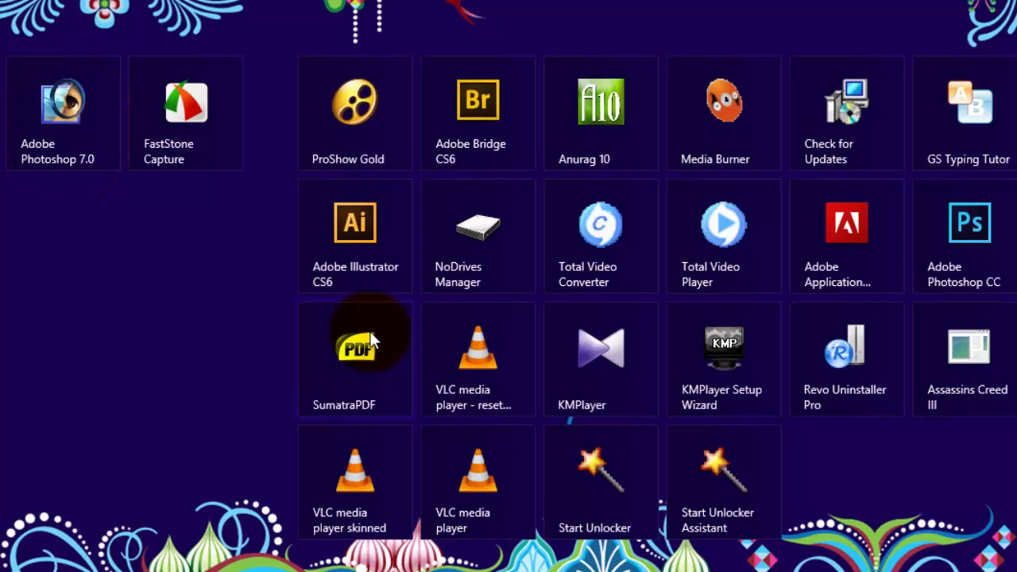
left_click(943, 243)
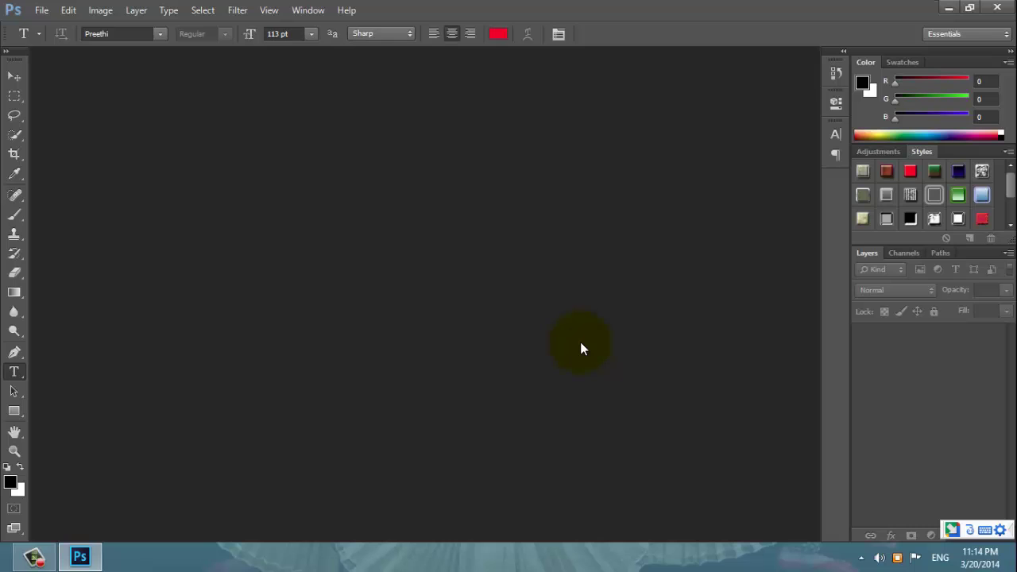
key("ctrl+n")
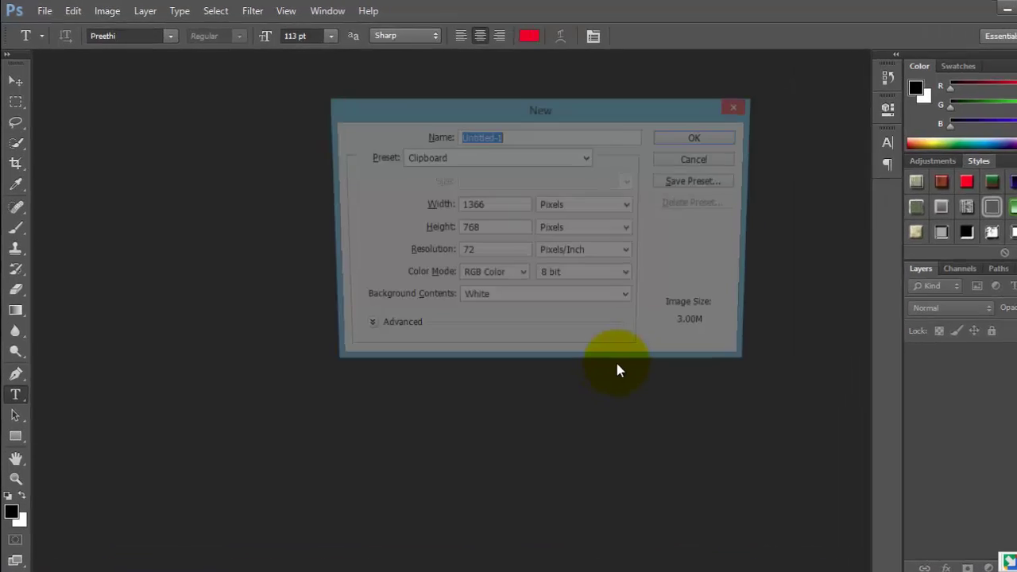
key("Return")
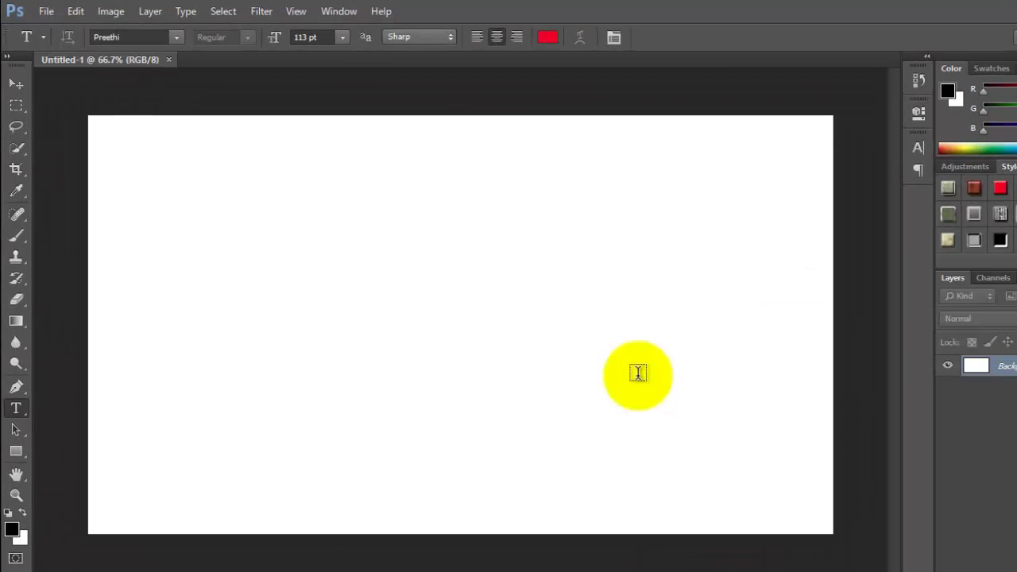
Step: Set the text font by entering "po" as its name and switch the input language to Telugu (India) with Google Input Tools
key("super+space")
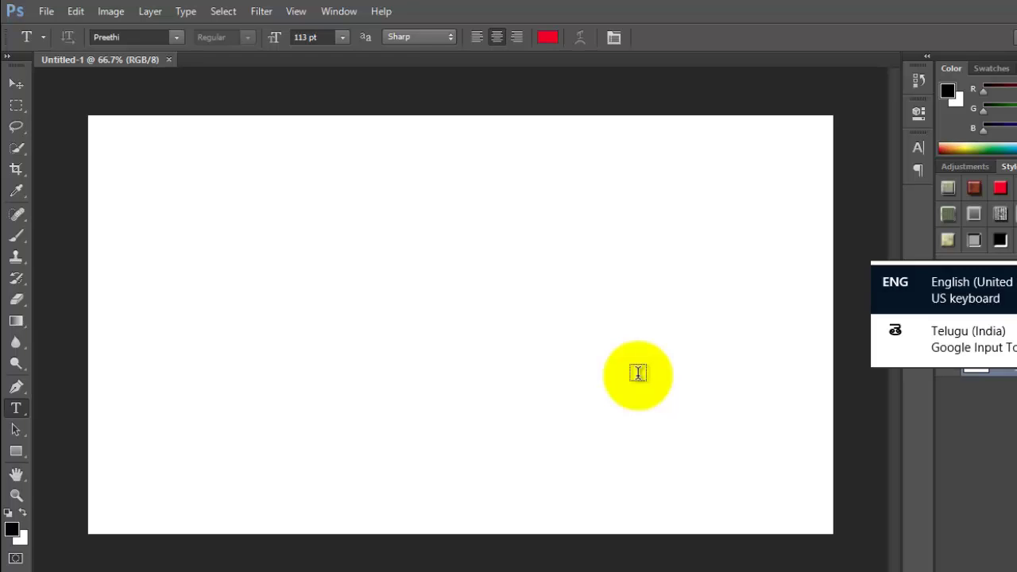
left_click(172, 38)
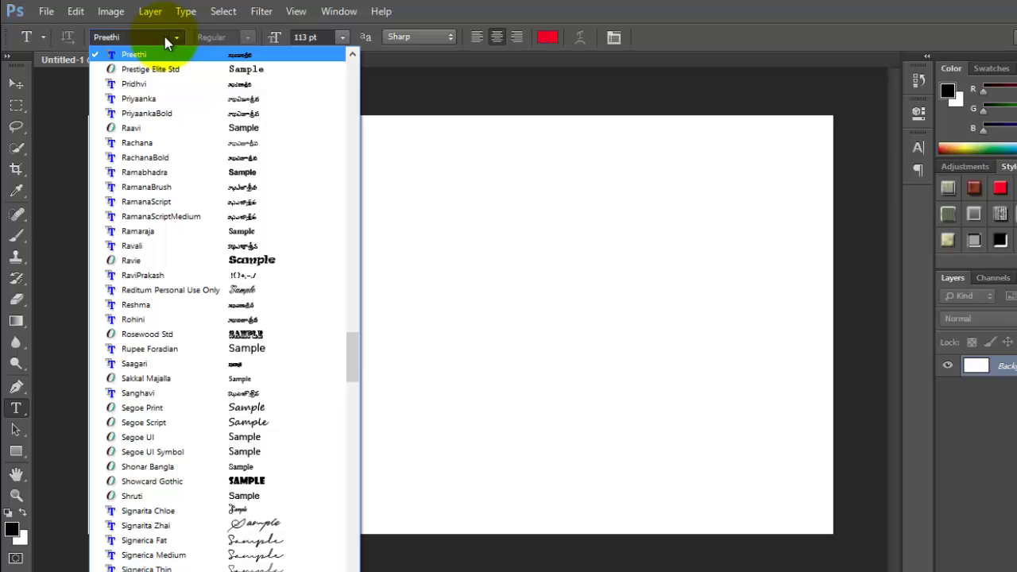
left_click(147, 37)
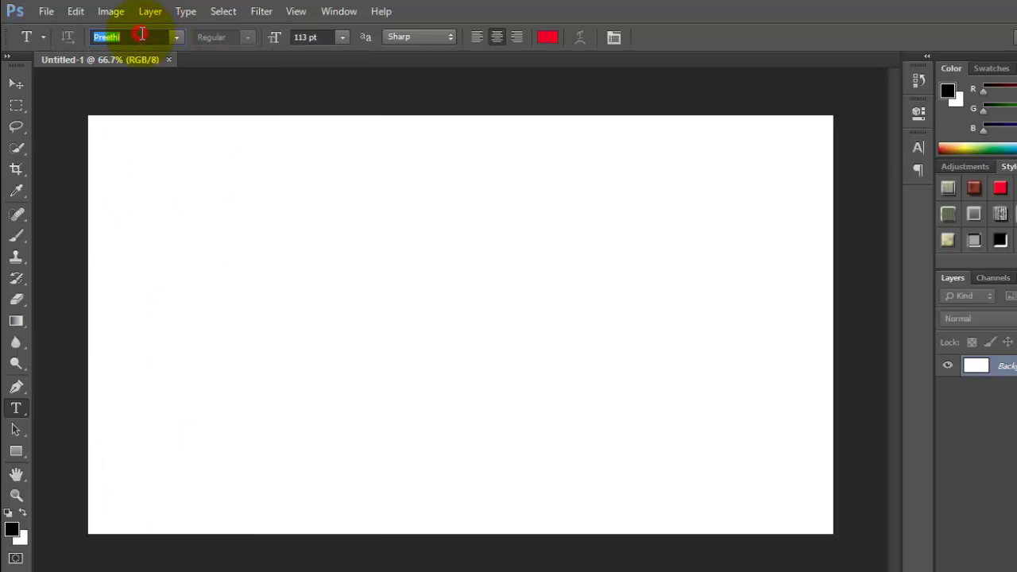
type("po")
key("Return")
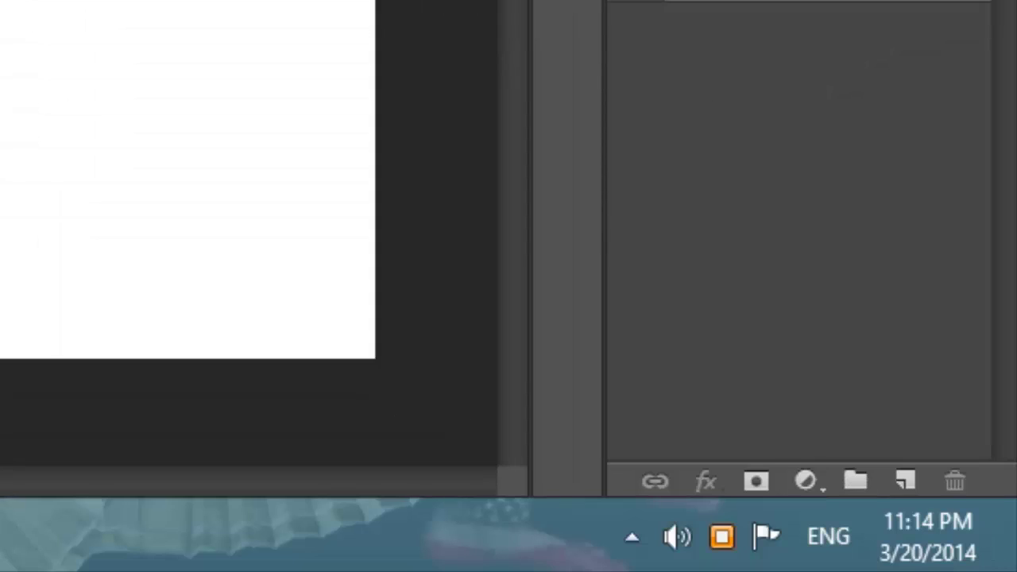
left_click(823, 546)
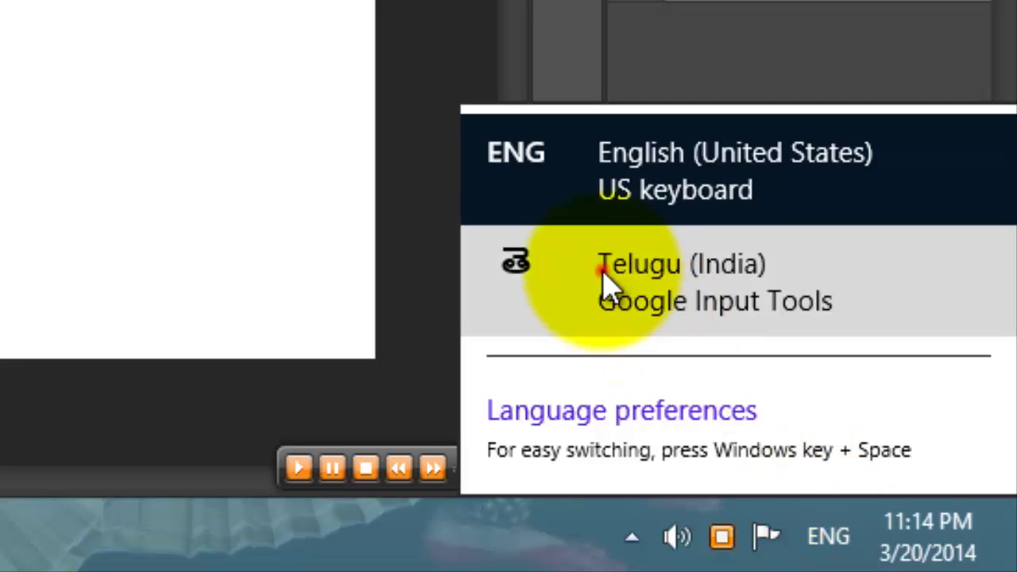
left_click(604, 274)
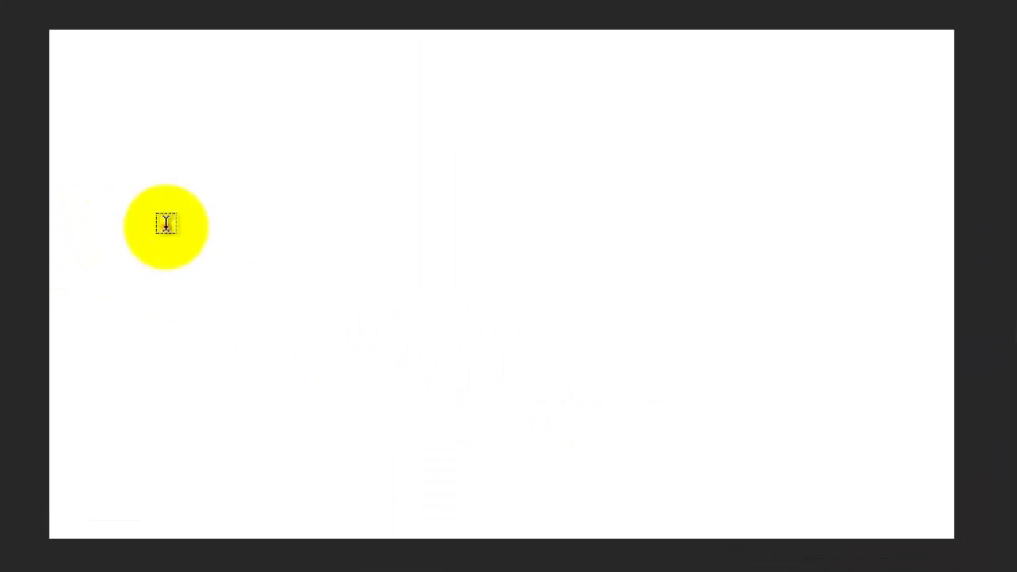
Step: Add the Telugu text కంప్యూటర్ by transliterating "computer", and move it towards the middle of the canvas
left_click(166, 224)
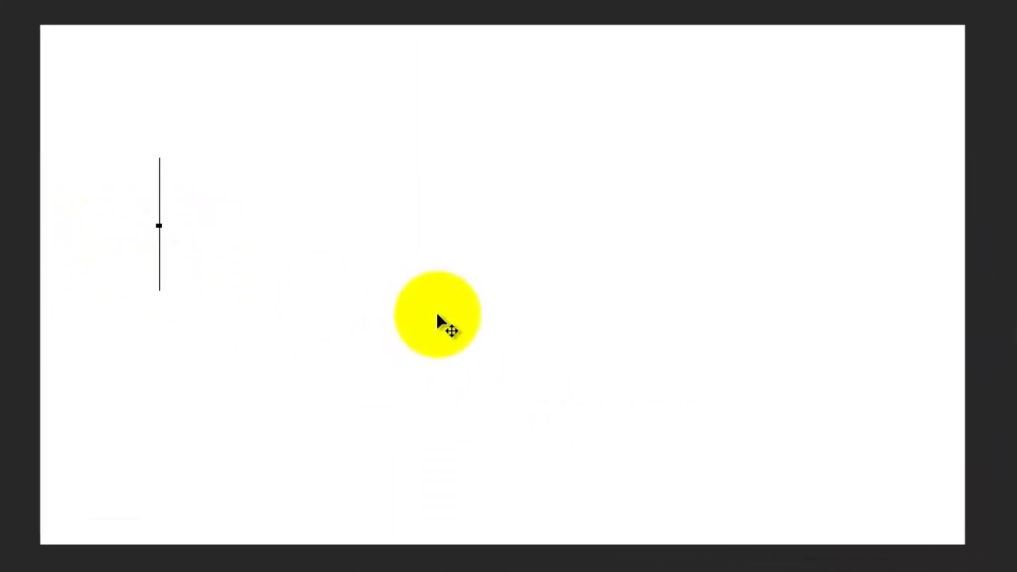
type("computer")
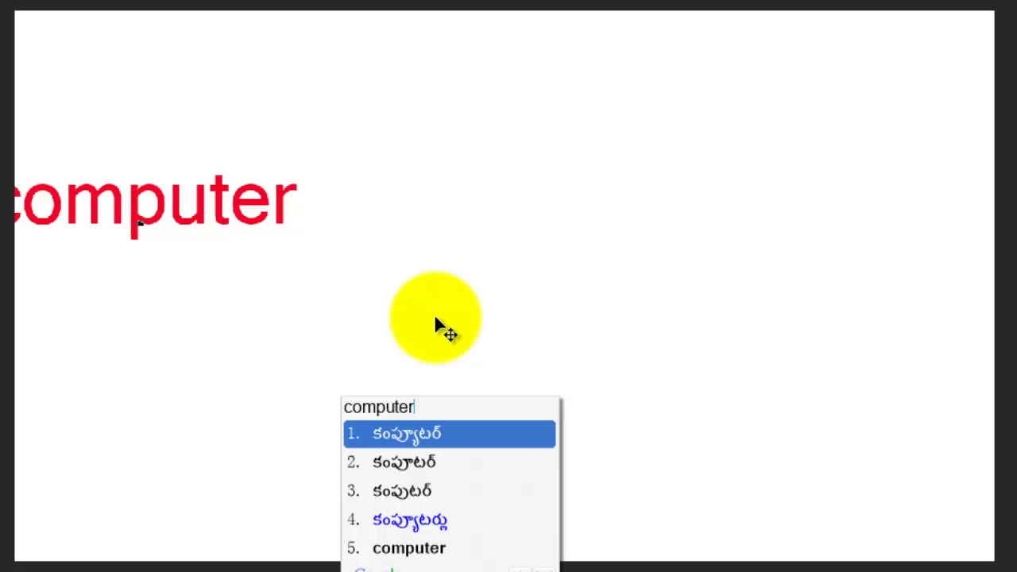
key("Escape")
key("space")
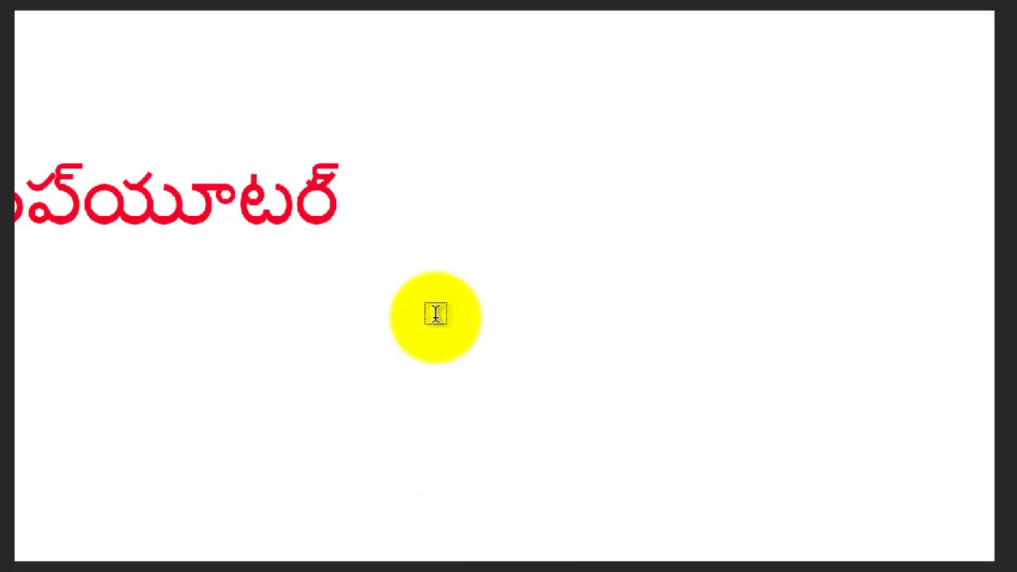
left_click_drag(243, 204, 523, 268)
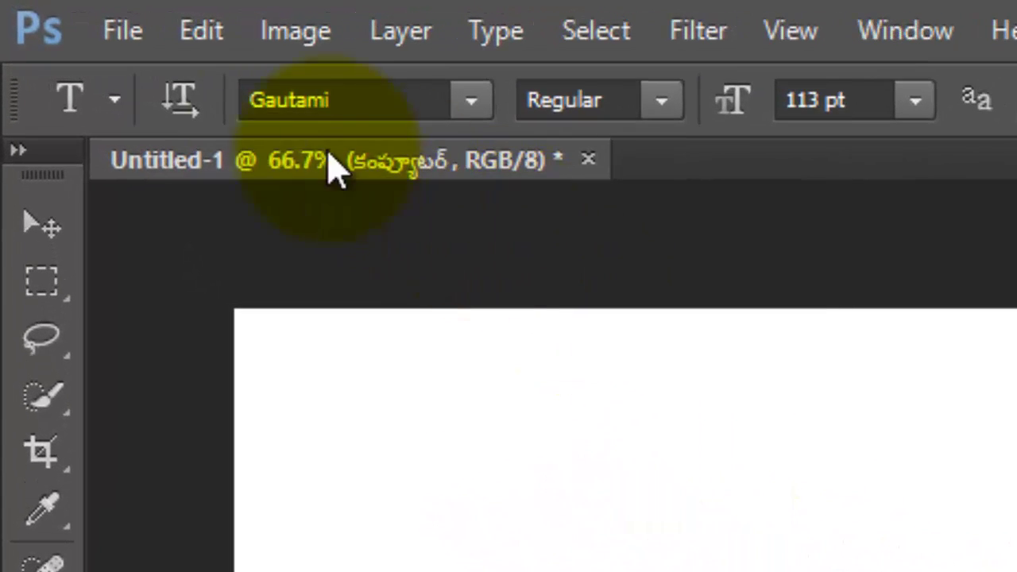
Step: Set the text engine option in the Type preferences to Middle Eastern and South Asian
left_click(195, 32)
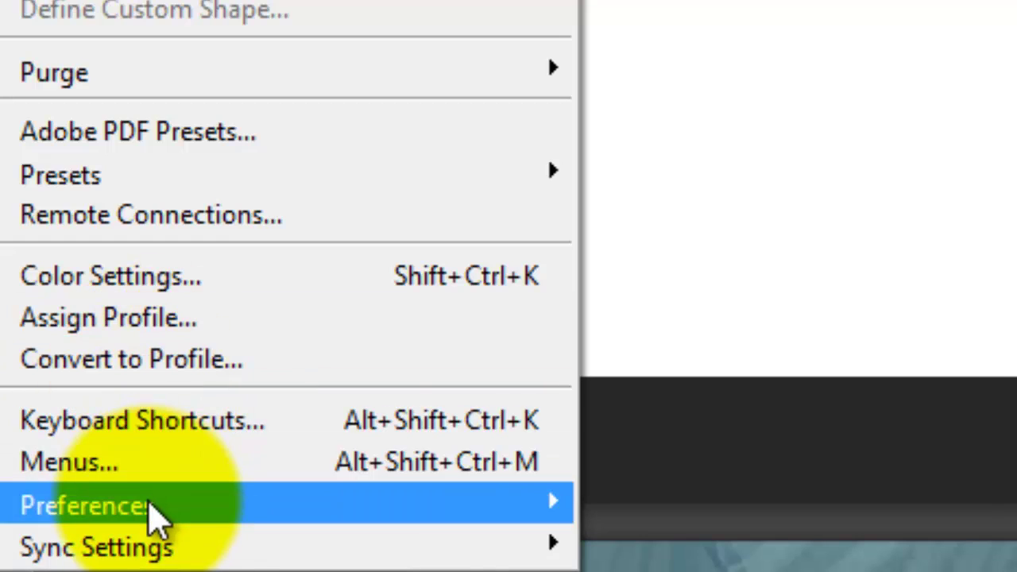
mouse_move(155, 512)
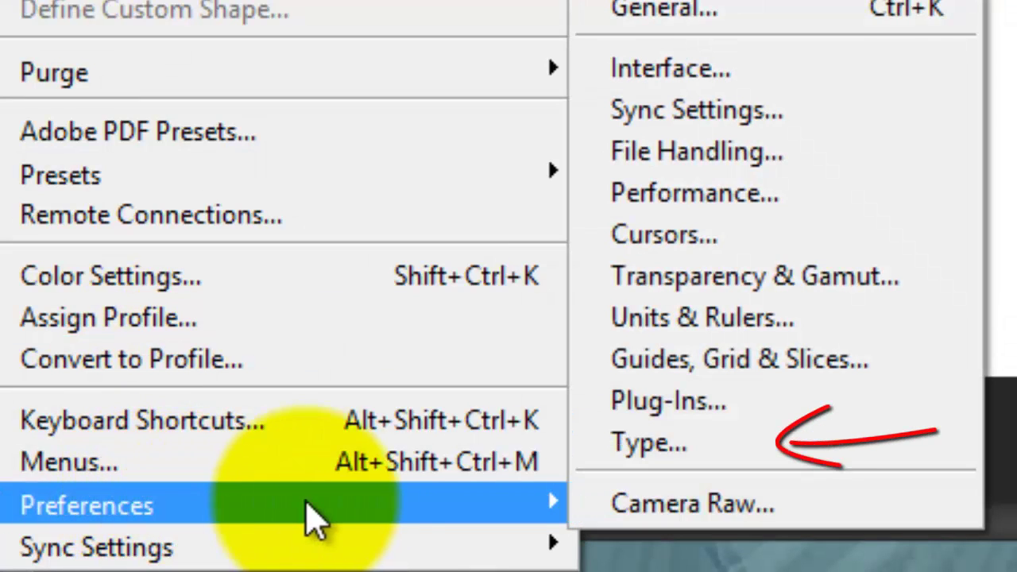
left_click(700, 455)
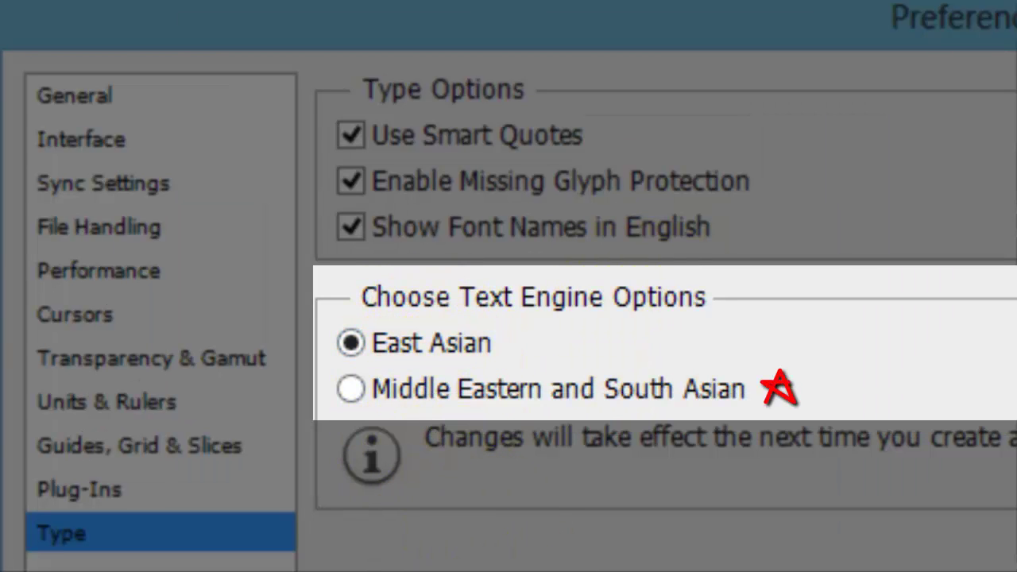
left_click(349, 391)
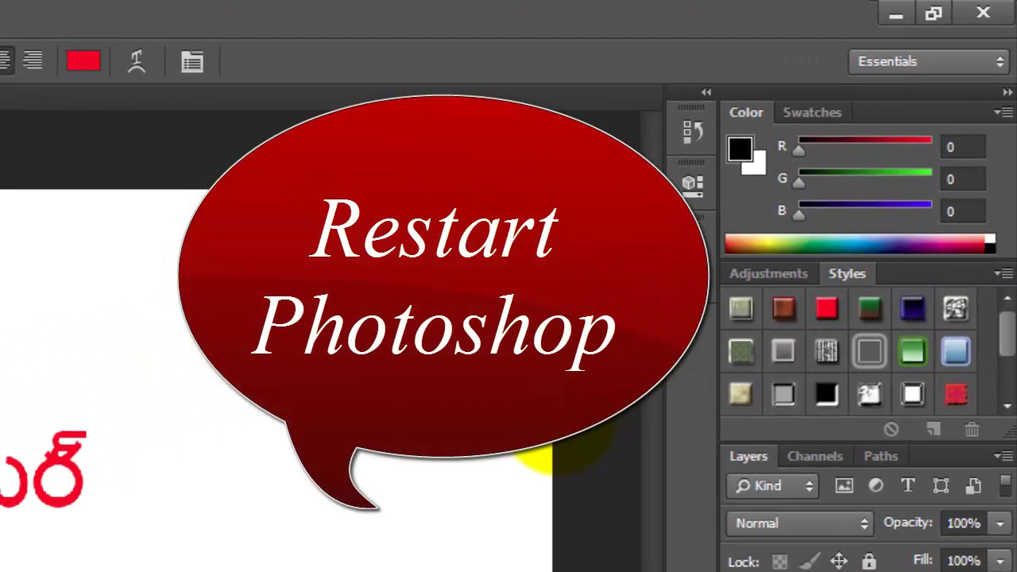
Step: Restart Adobe Photoshop CC without saving the changes to Untitled-1
left_click(982, 13)
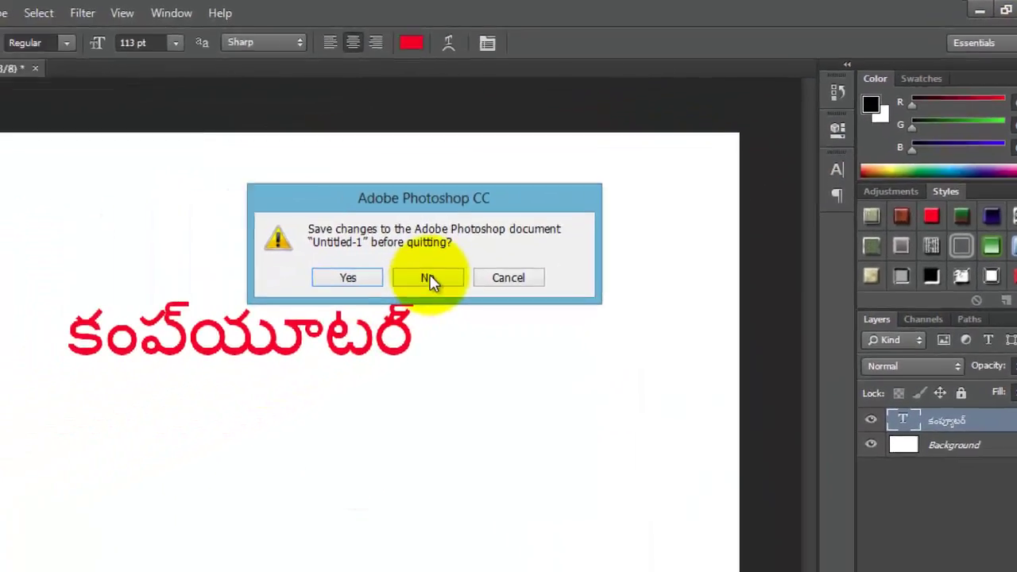
left_click(427, 278)
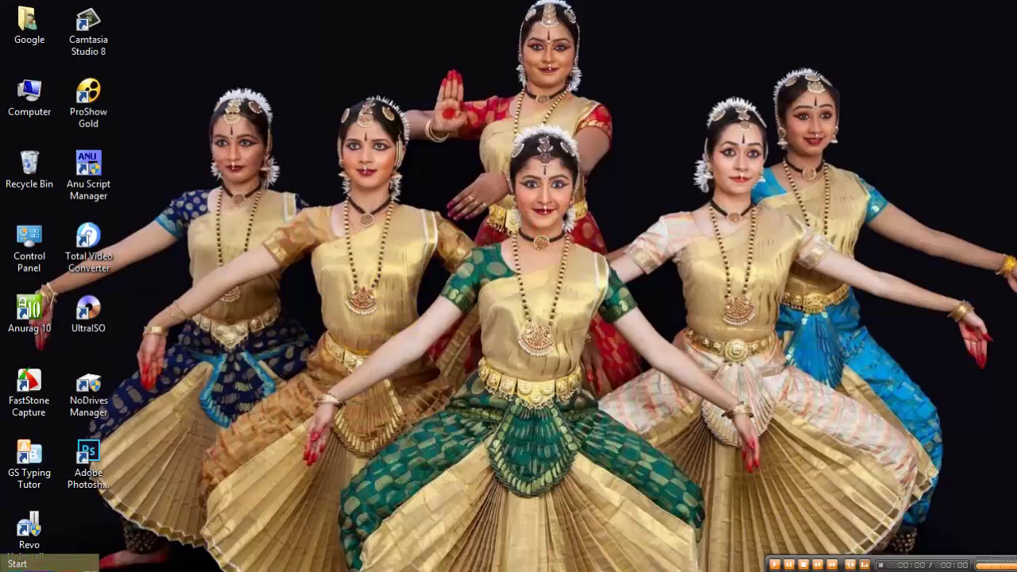
key("super")
scroll(425, 330, "down", 5)
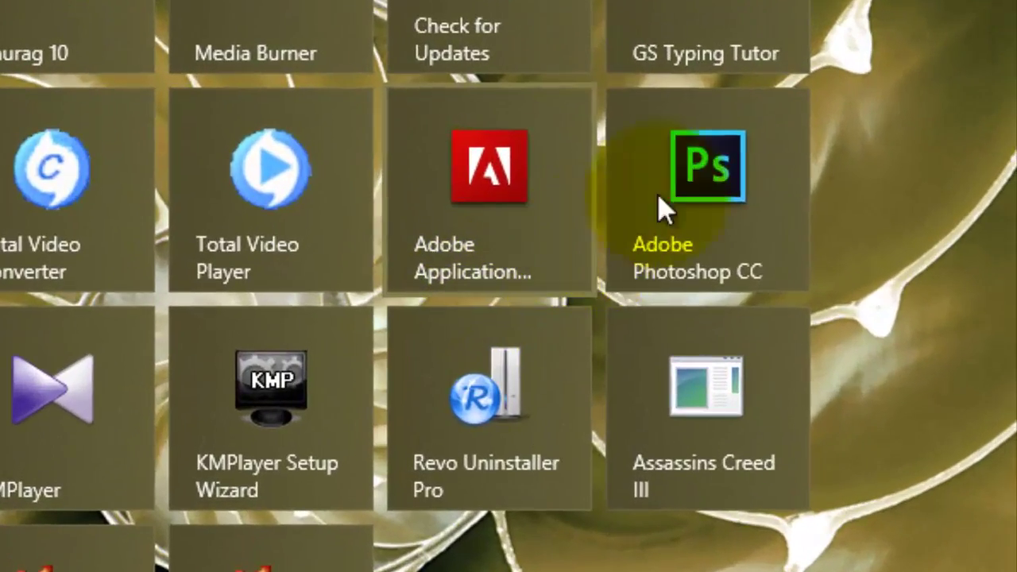
left_click(710, 168)
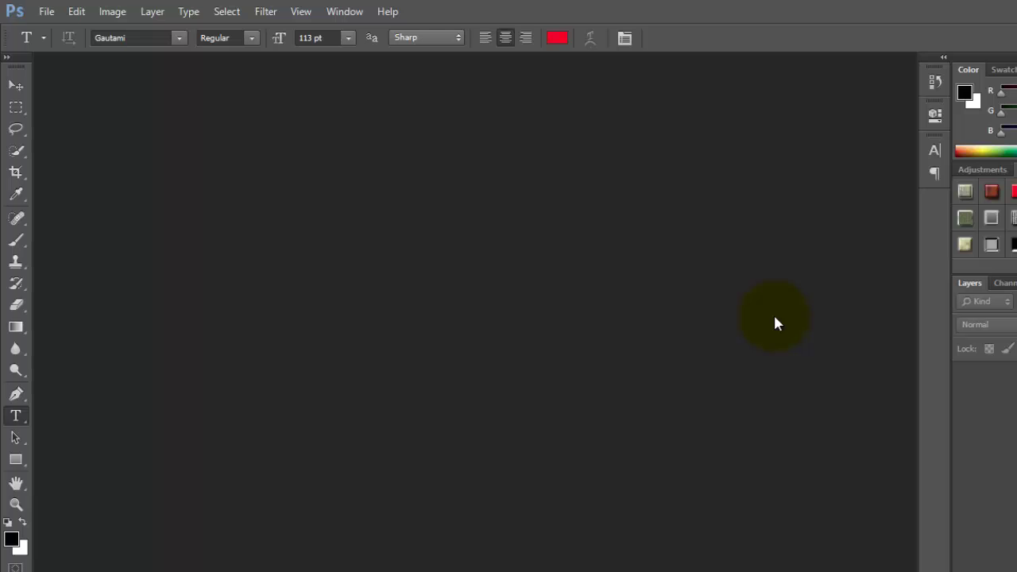
Step: Create a new 1366 × 768 pixel RGB document at 72 pixels/inch with a white background
key("ctrl+n")
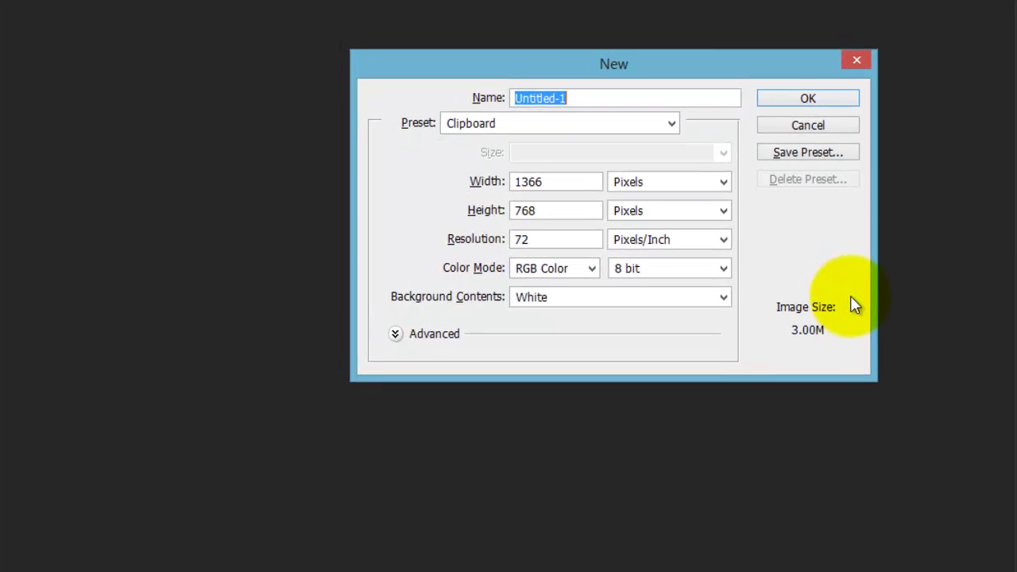
key("Return")
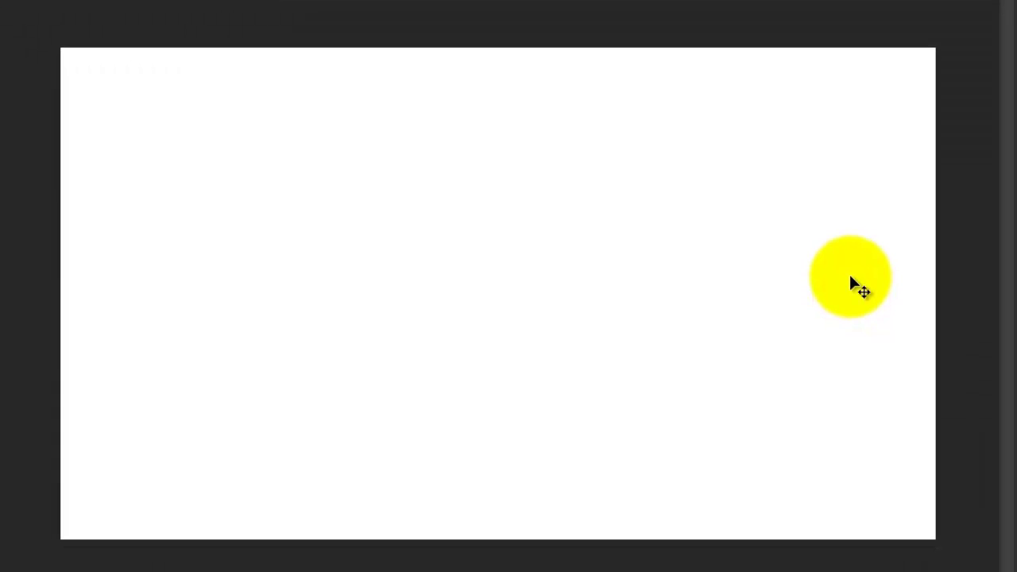
type("t")
type("t")
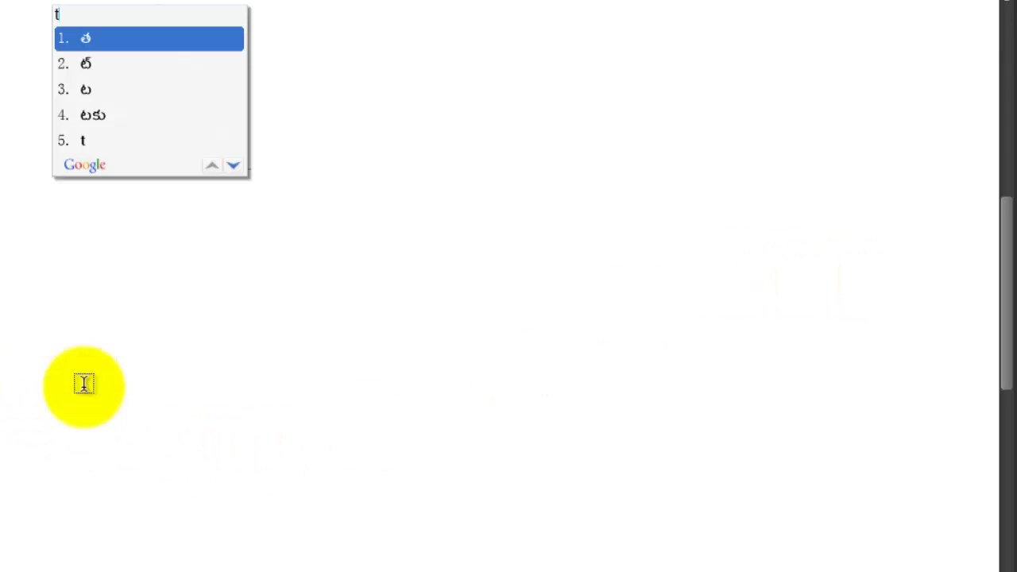
key("super+space")
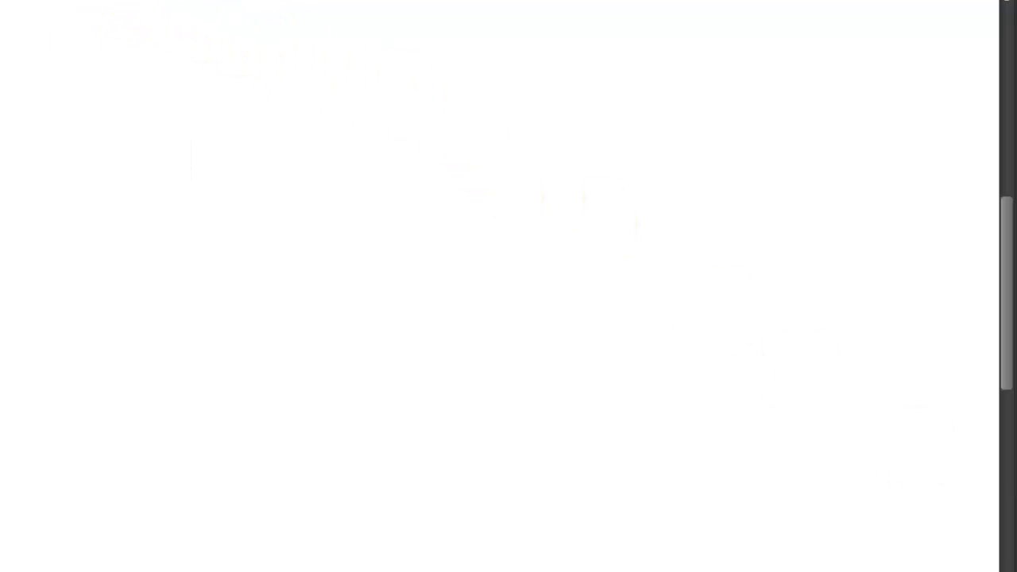
Step: Add the Telugu text కంప్యూటర్ on the blank canvas by transliterating "computer"
left_click(295, 243)
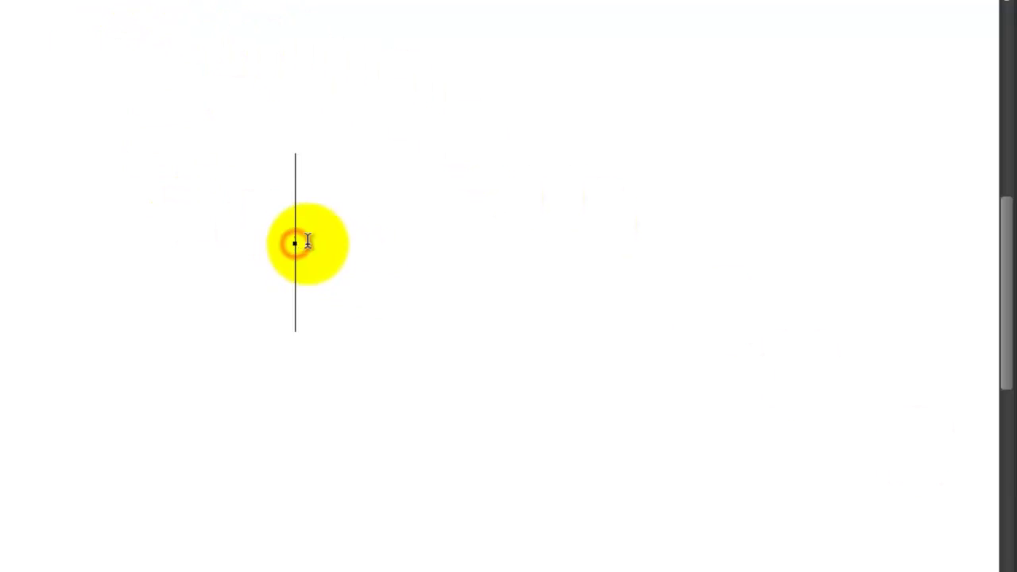
type("computer")
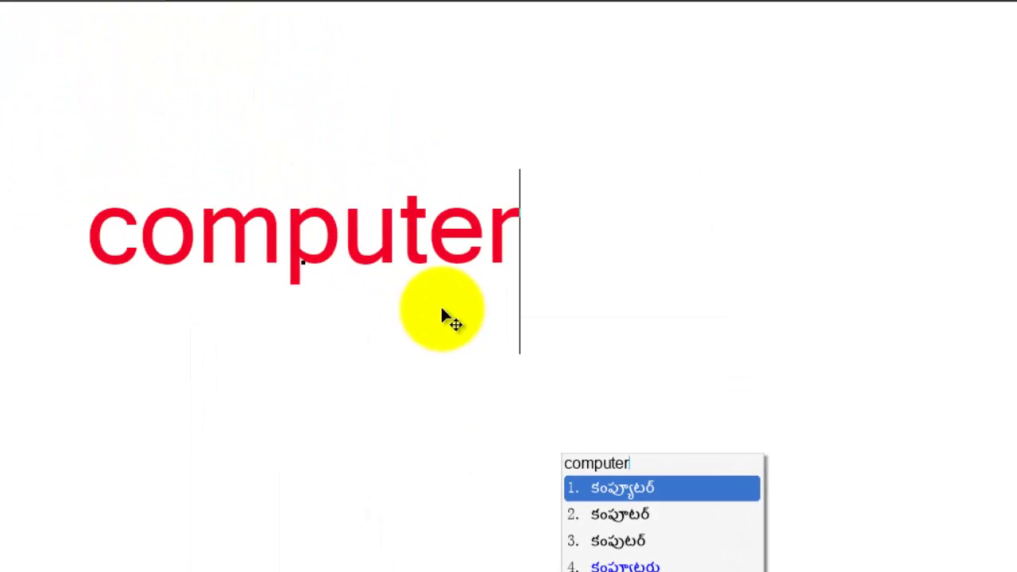
key("space")
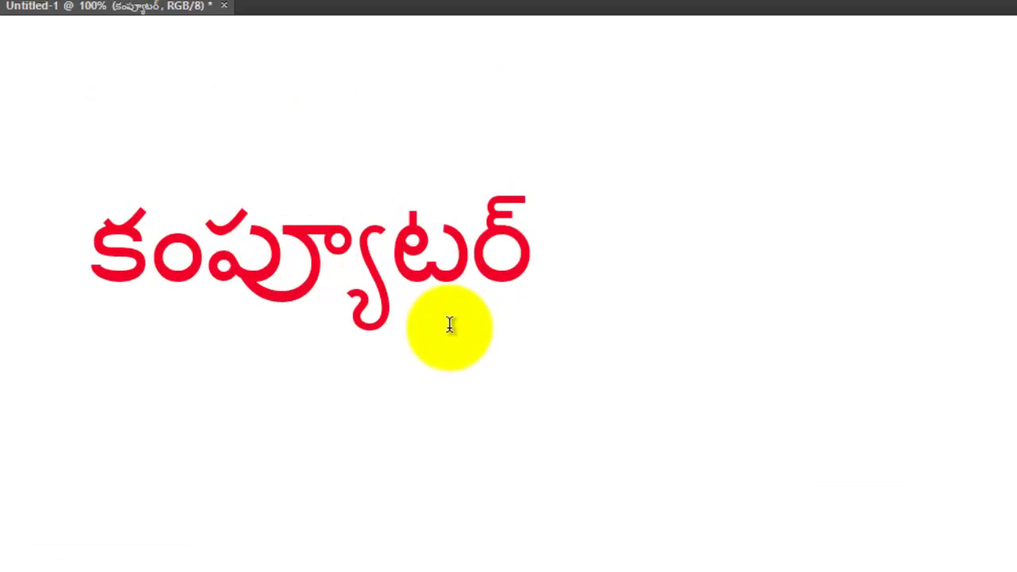
Step: Set the font of the whole text కంప్యూటర్ to Dhurjati
left_click(404, 257)
key("ctrl+a")
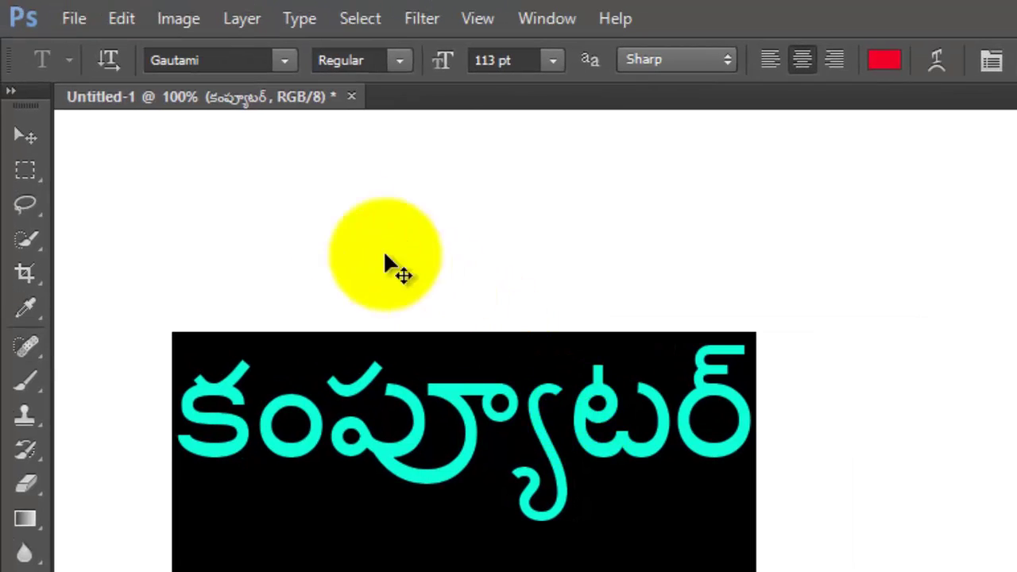
left_click(212, 47)
type("t")
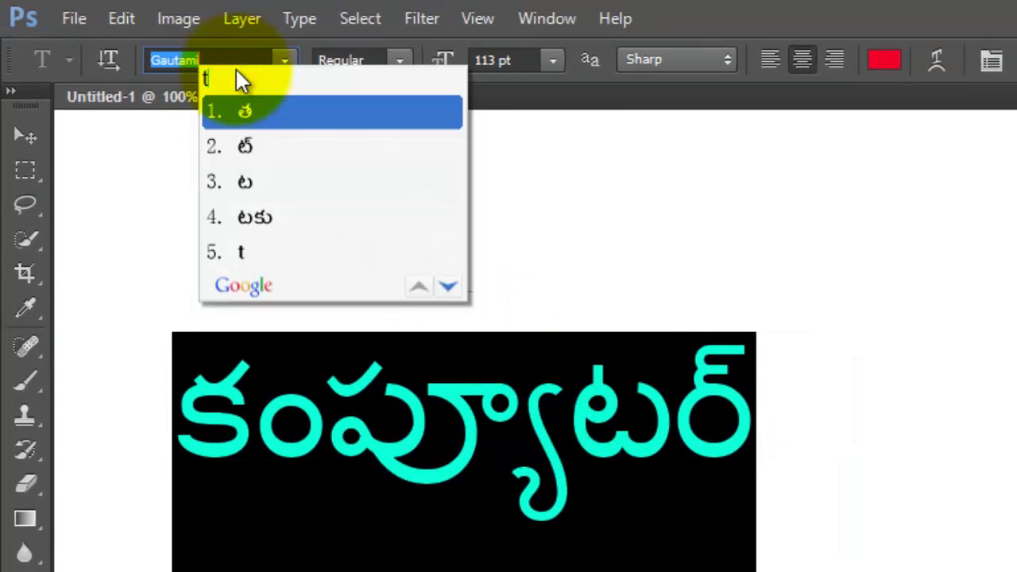
type("Dhurjati")
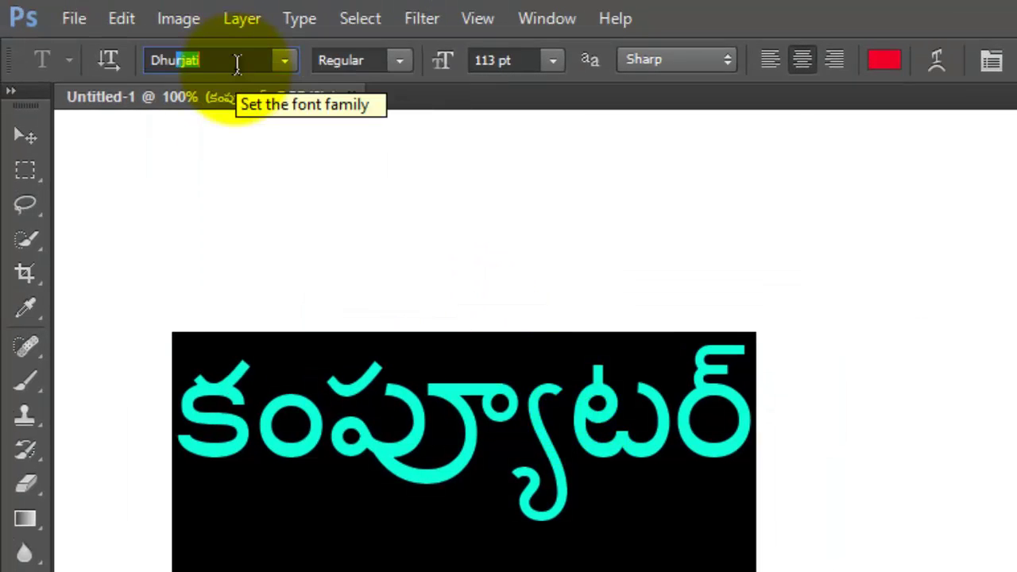
key("Return")
key("ctrl+Return")
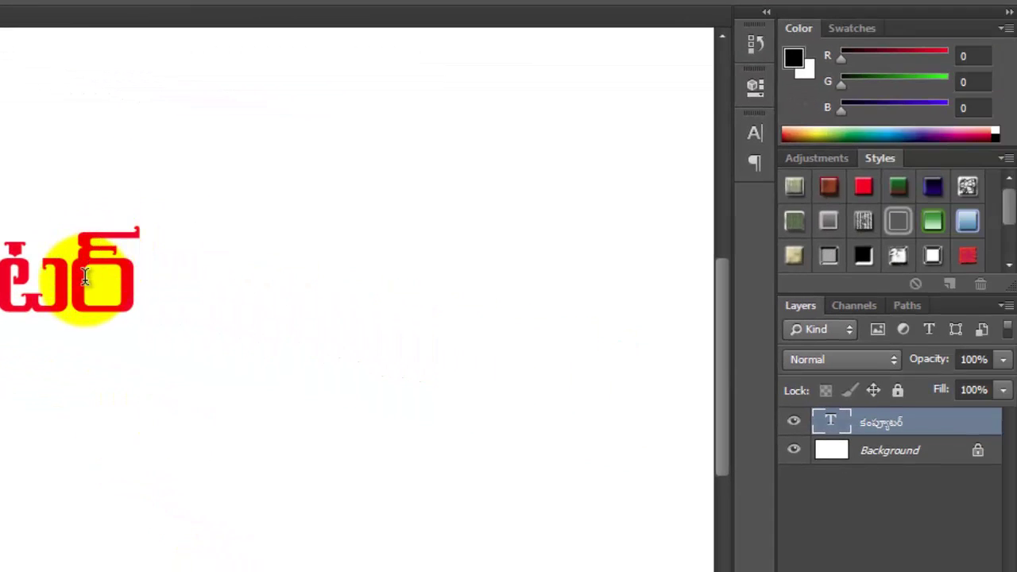
Step: Move the text కంప్యూటర్ towards the right side of the canvas and apply the glossy red bevelled layer style to it
left_click_drag(89, 236, 620, 237)
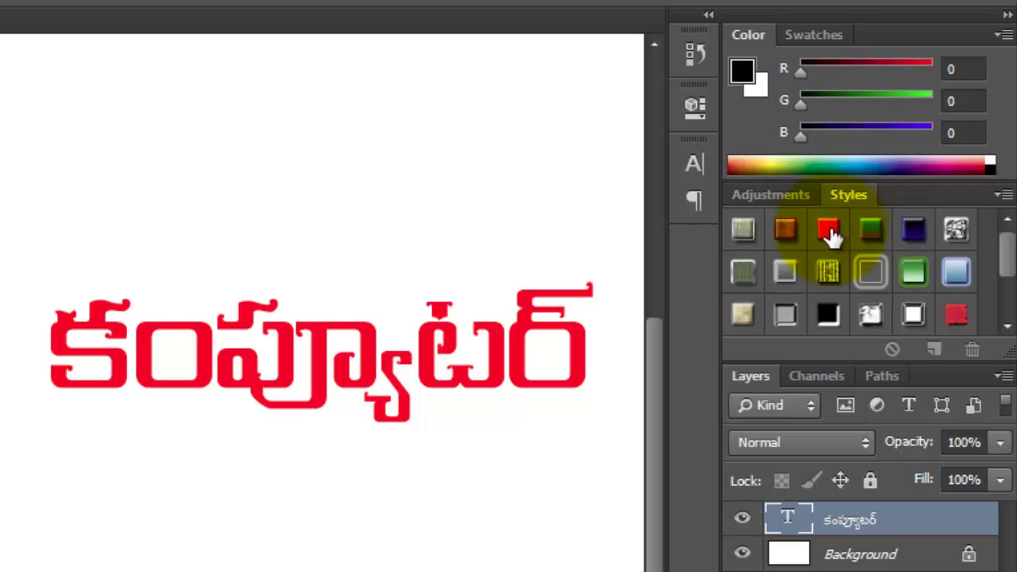
left_click(838, 218)
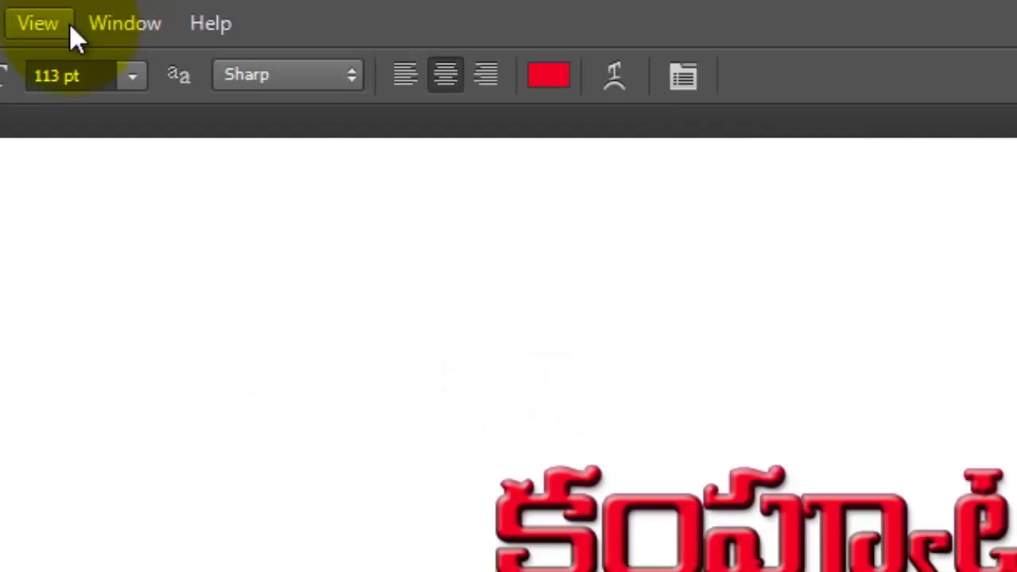
Step: Set the tracking of the whole text కంప్యూటర్ to 75, and move the text down and slightly left on the canvas
left_click(101, 25)
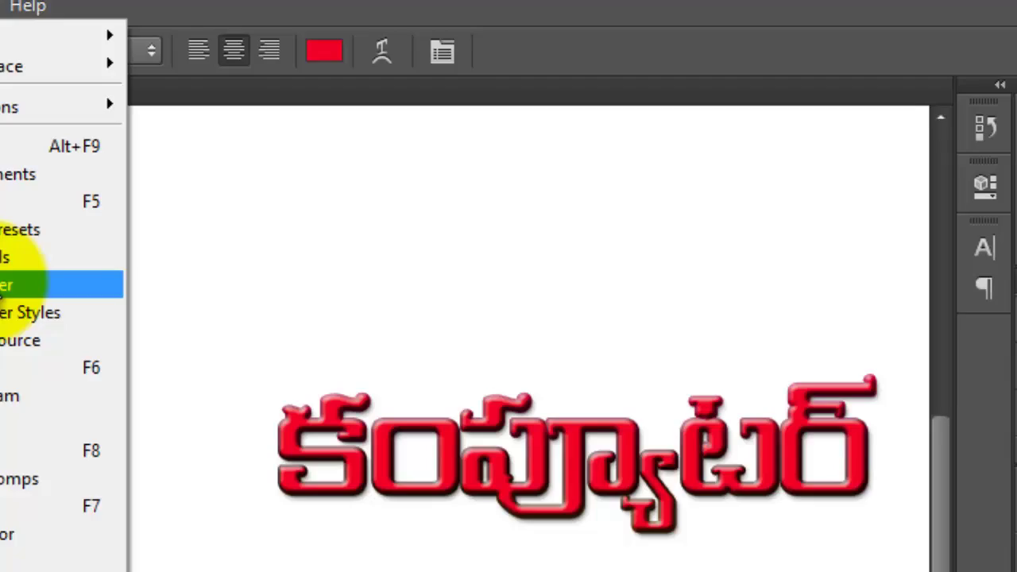
left_click(155, 342)
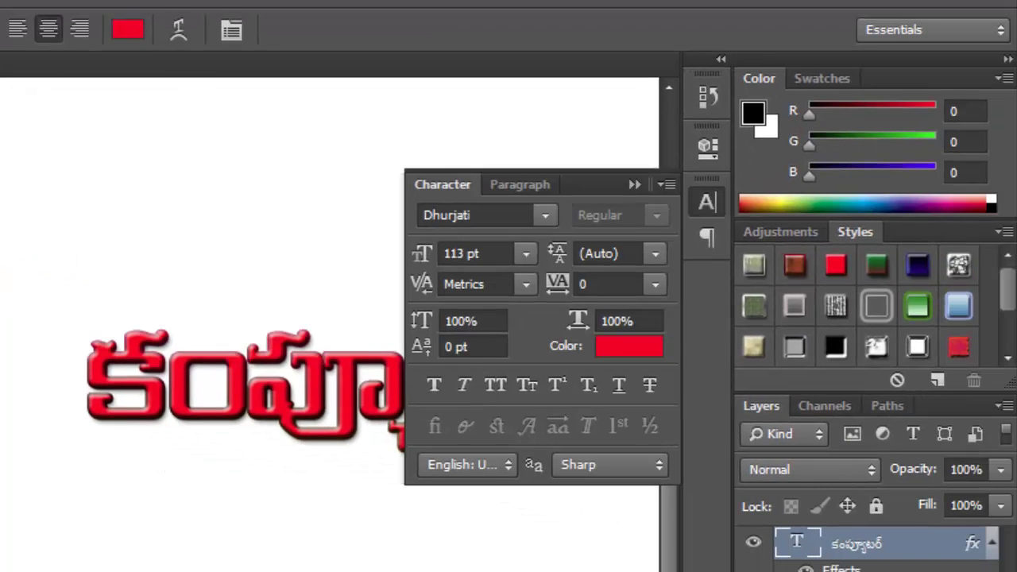
left_click_drag(584, 183, 576, 0)
double_click(294, 403)
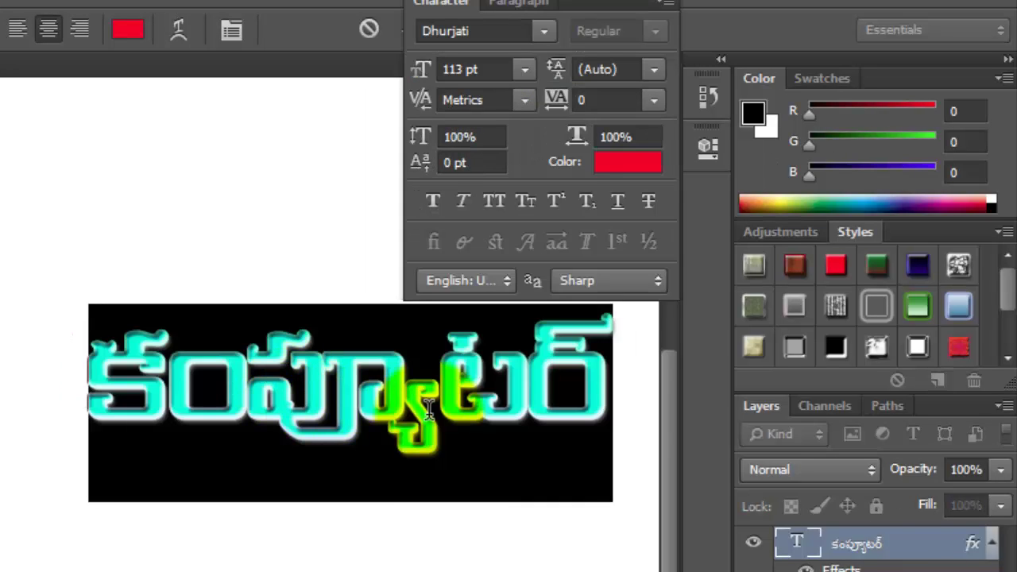
left_click(654, 99)
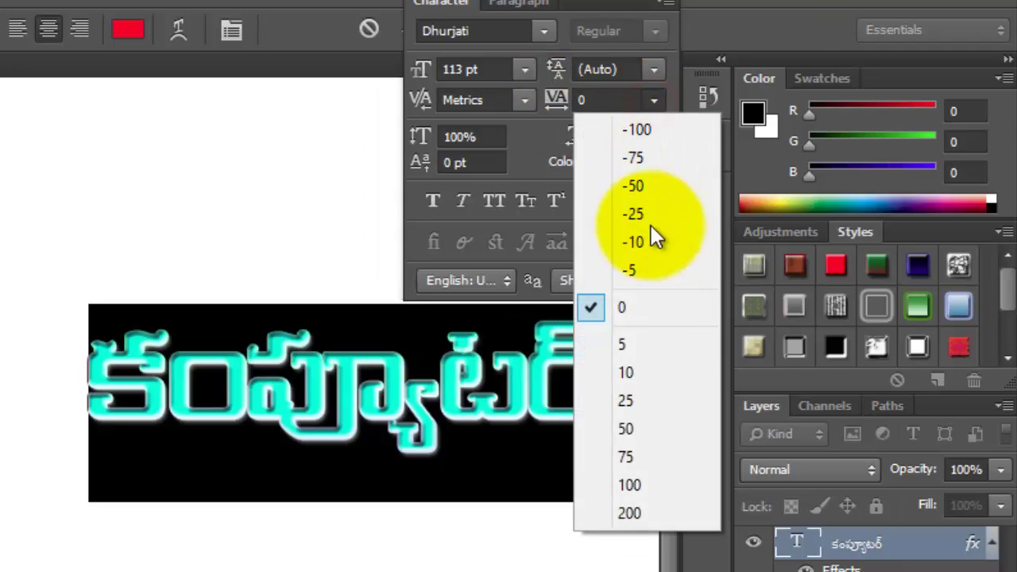
left_click(621, 455)
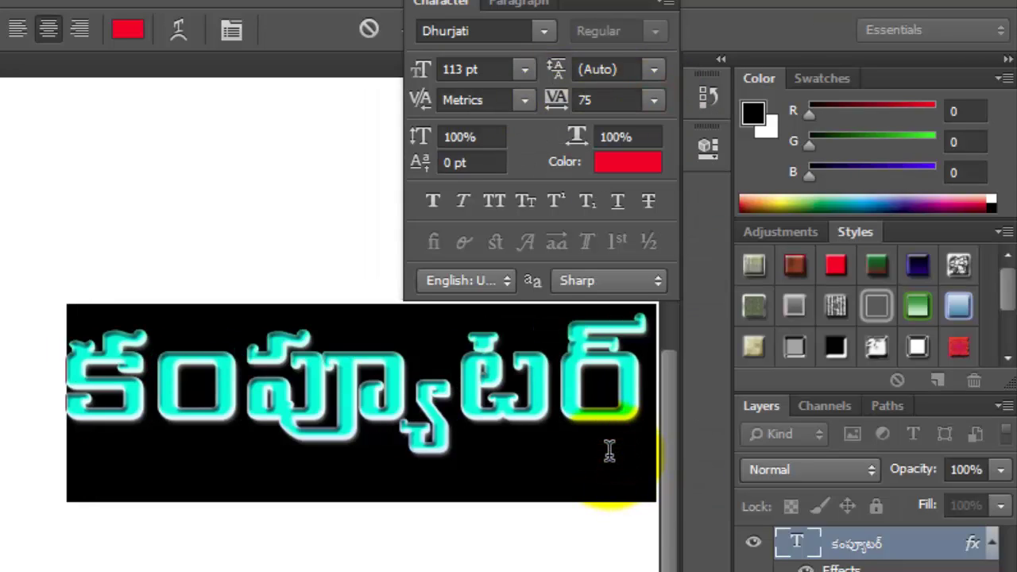
left_click(610, 451)
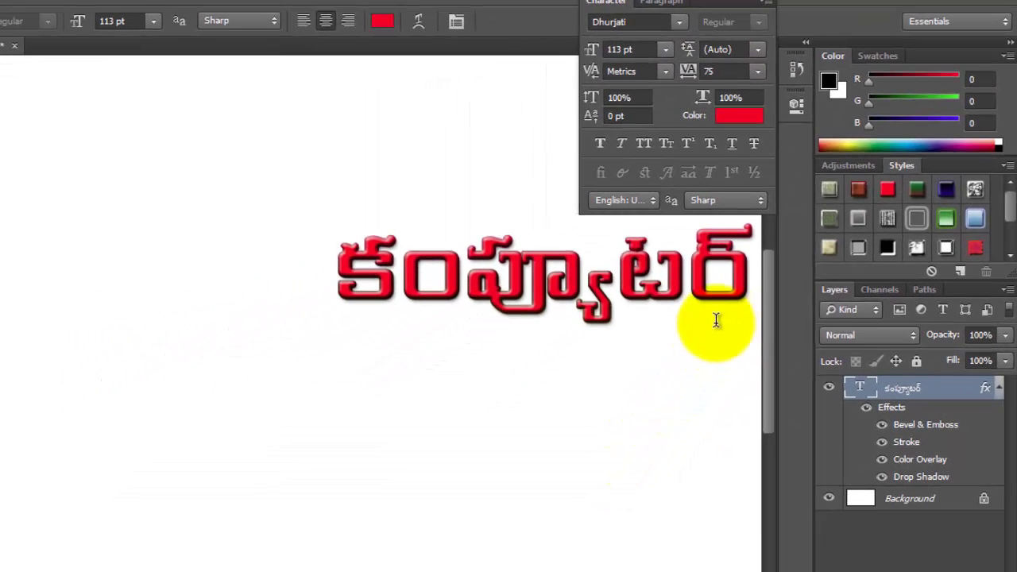
left_click_drag(602, 273, 524, 324)
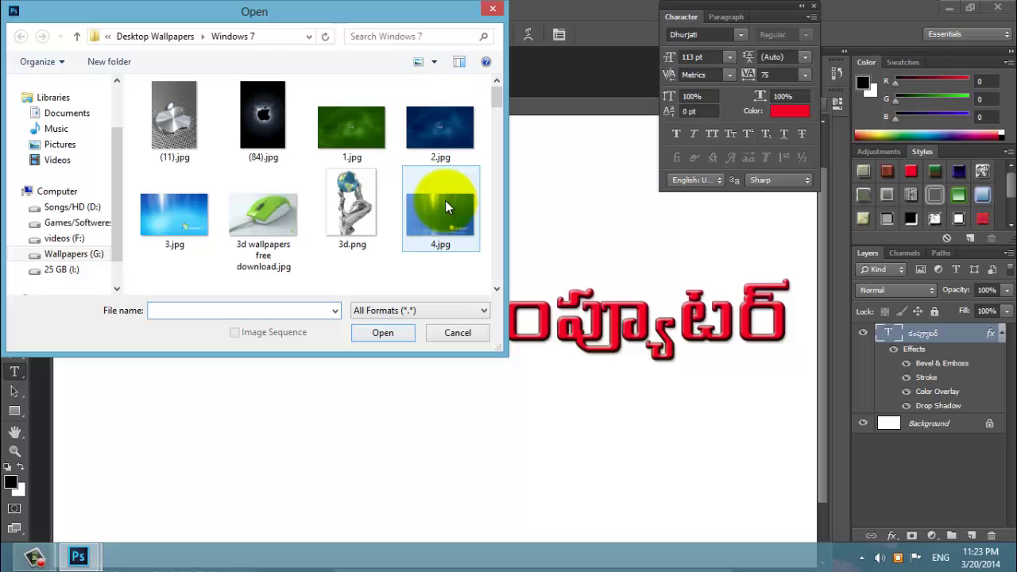
Step: Open the wallpaper 3.jpg from the Windows 7 folder and switch the input language to Telugu (Google Input Tools)
double_click(164, 215)
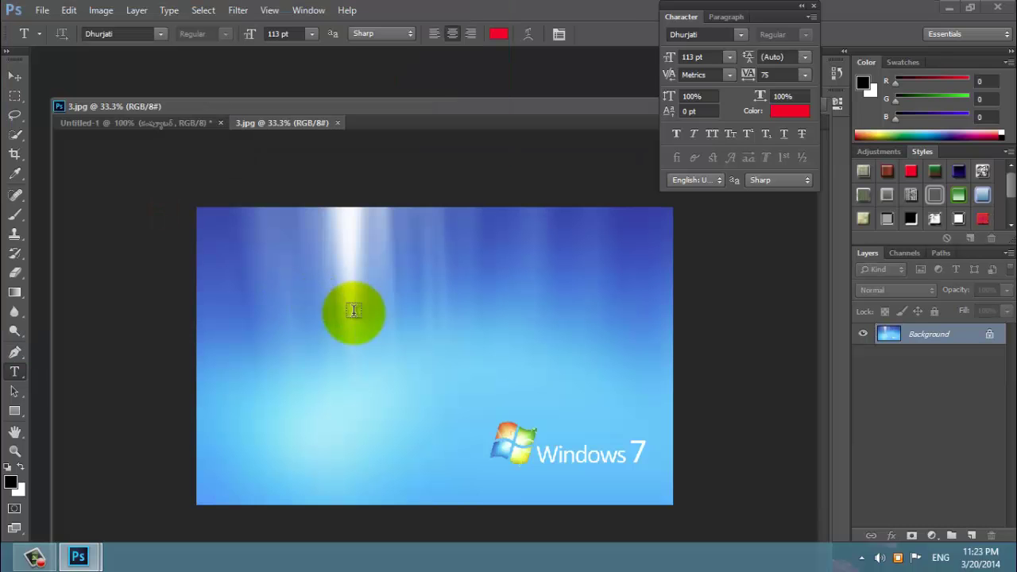
key("ctrl+plus")
left_click(918, 557)
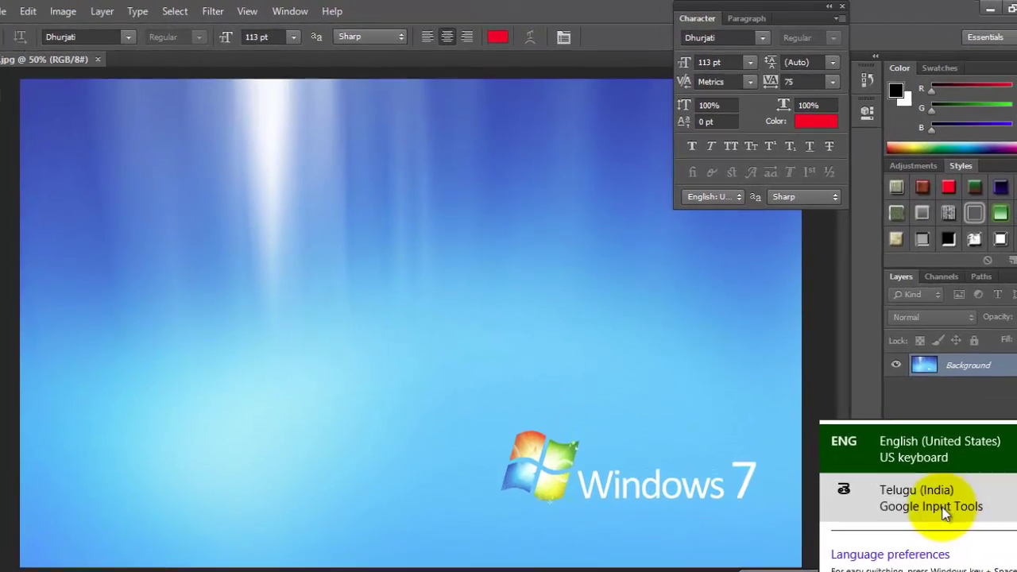
left_click(905, 463)
Step: Add the Telugu text కంప్యూటర్ over the wallpaper by transliterating "computer"
left_click(316, 329)
type("comm")
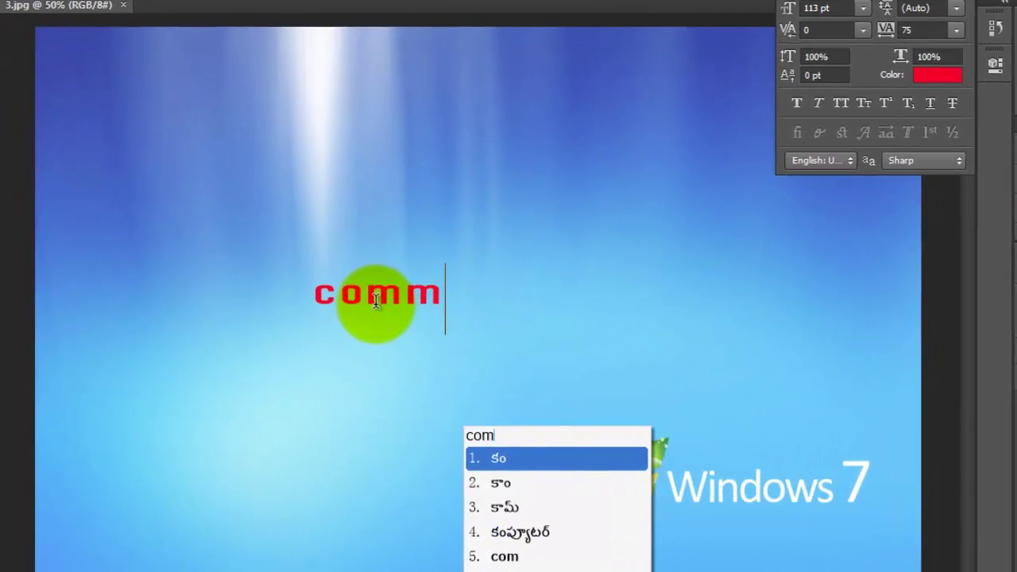
key("BackSpace")
type("puter")
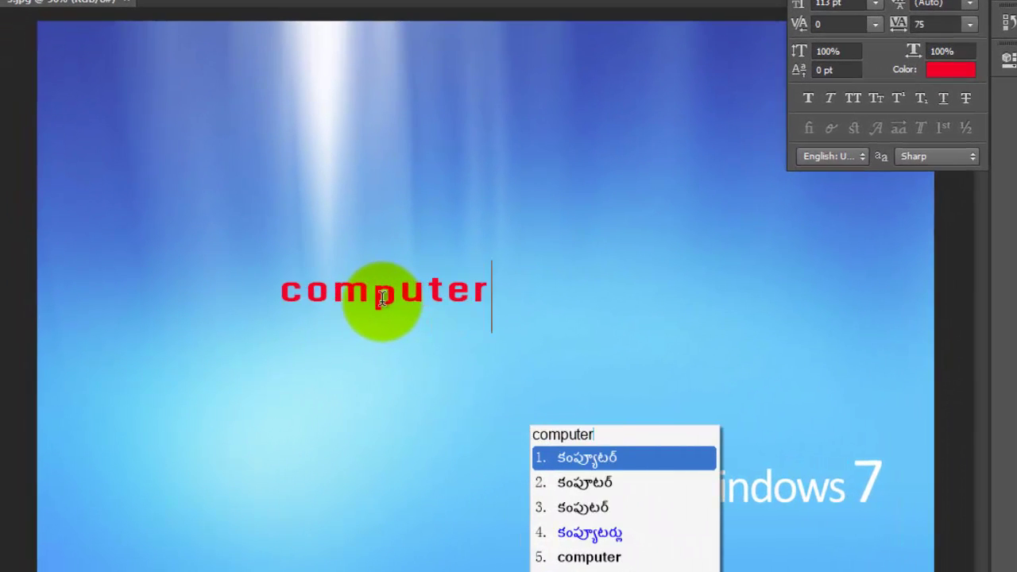
key("space")
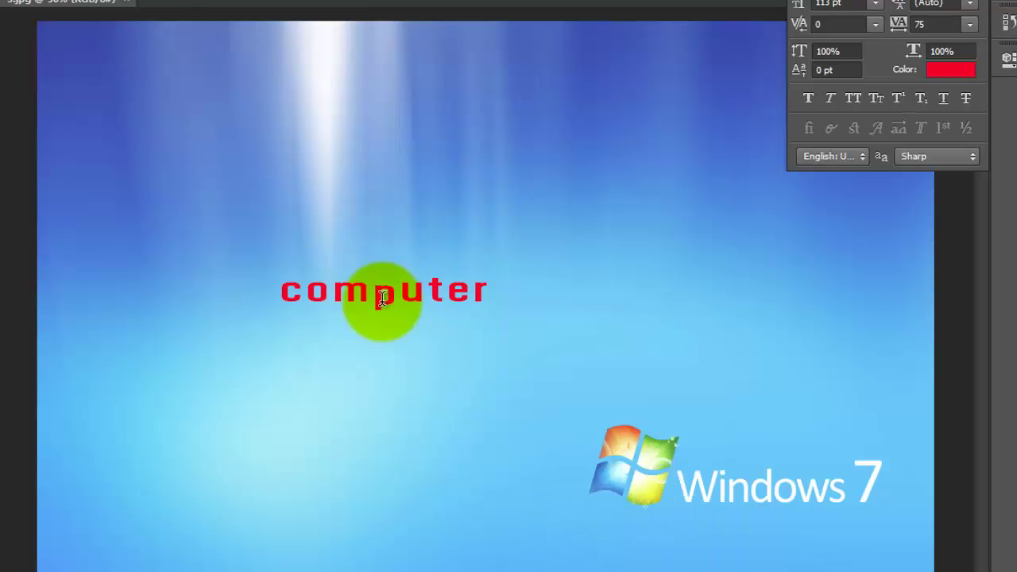
Step: Apply faux bold to the whole Telugu text on the wallpaper
key("ctrl+a")
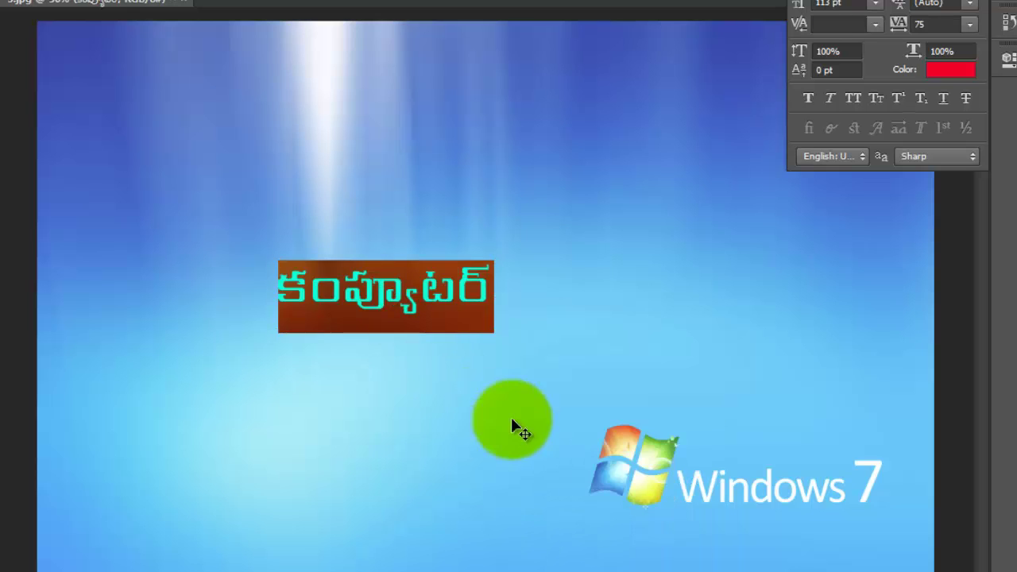
left_click(812, 95)
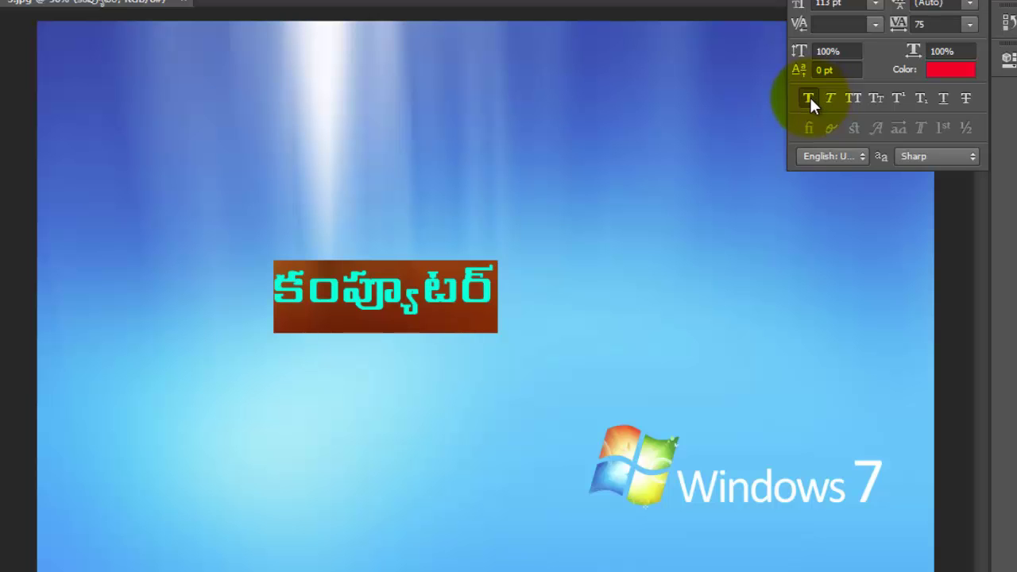
key("ctrl+Return")
Step: Move the Telugu text above the Windows 7 logo and give it the glossy red bevelled layer style
left_click_drag(361, 285, 584, 286)
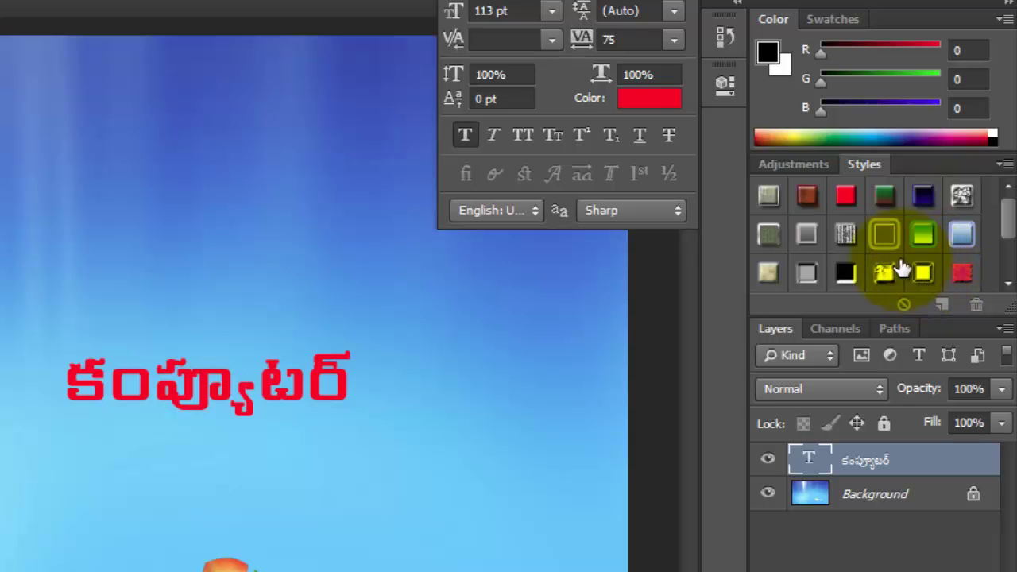
left_click(845, 197)
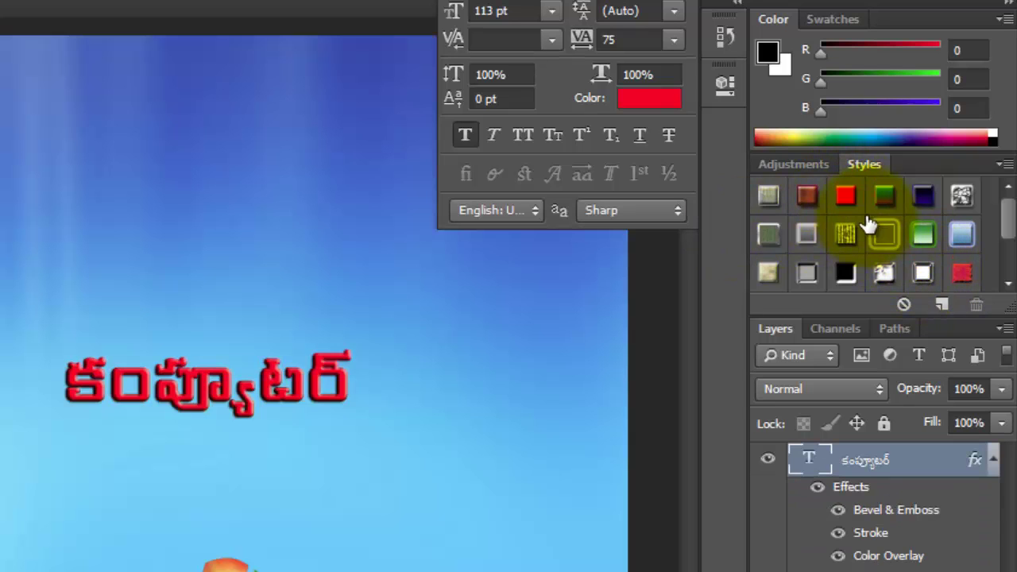